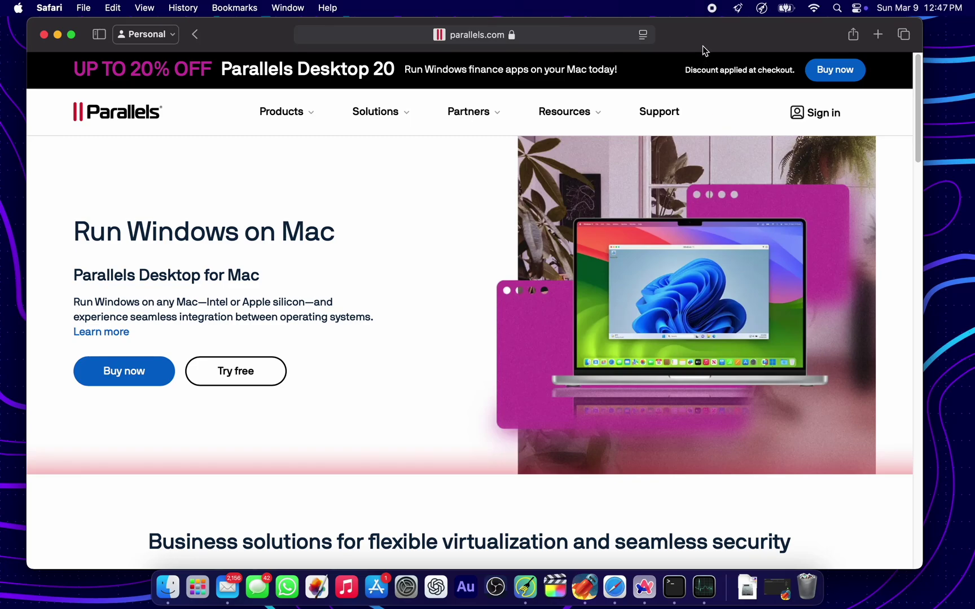
Request the Parallels Desktop free trial download from the parallels.com home page.
{"action": "scroll", "coordinate": [417, 337], "scroll_direction": "down", "scroll_amount": 10}
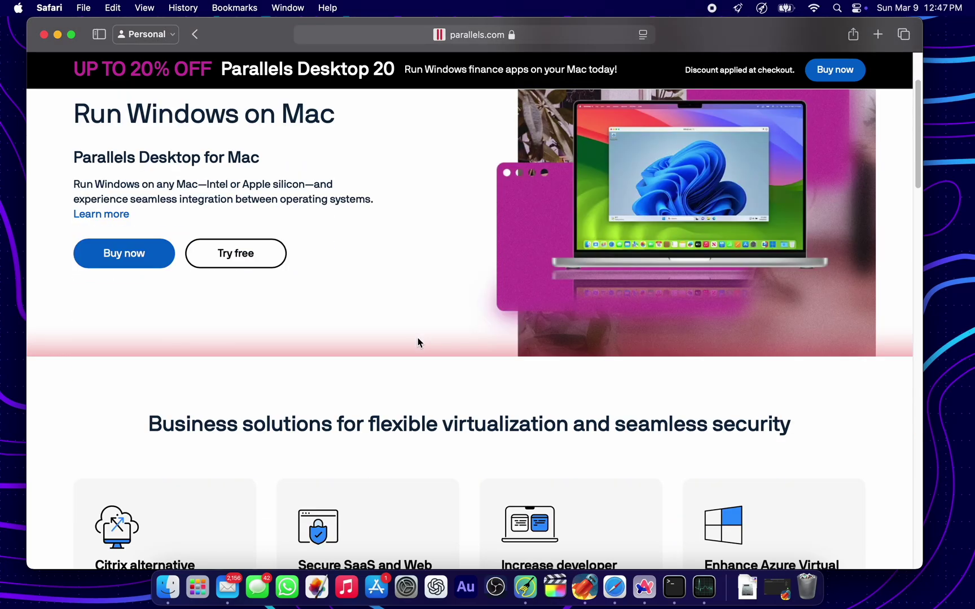
{"action": "scroll", "coordinate": [418, 343], "scroll_direction": "down", "scroll_amount": 5}
{"action": "scroll", "coordinate": [421, 342], "scroll_direction": "up", "scroll_amount": 5}
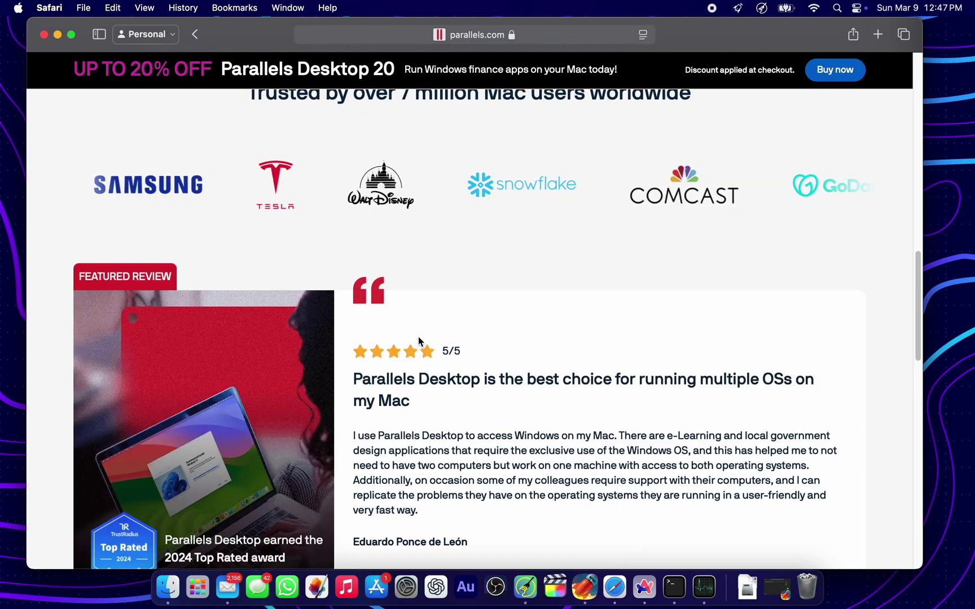
{"action": "scroll", "coordinate": [420, 337], "scroll_direction": "up", "scroll_amount": 5}
{"action": "scroll", "coordinate": [324, 315], "scroll_direction": "up", "scroll_amount": 5}
{"action": "left_click", "coordinate": [246, 294]}
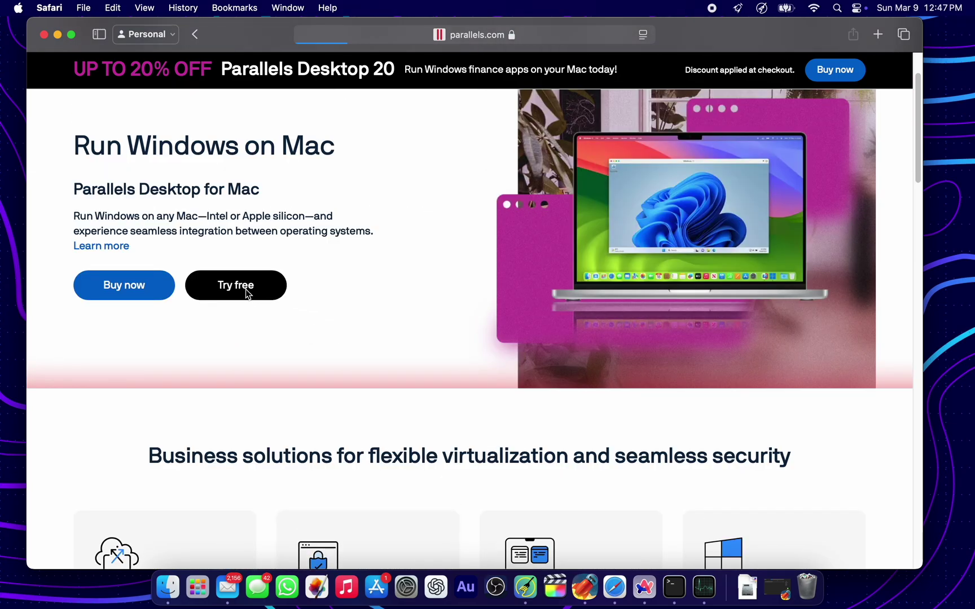
{"action": "scroll", "coordinate": [247, 294], "scroll_direction": "down", "scroll_amount": 3}
{"action": "scroll", "coordinate": [246, 293], "scroll_direction": "up", "scroll_amount": 5}
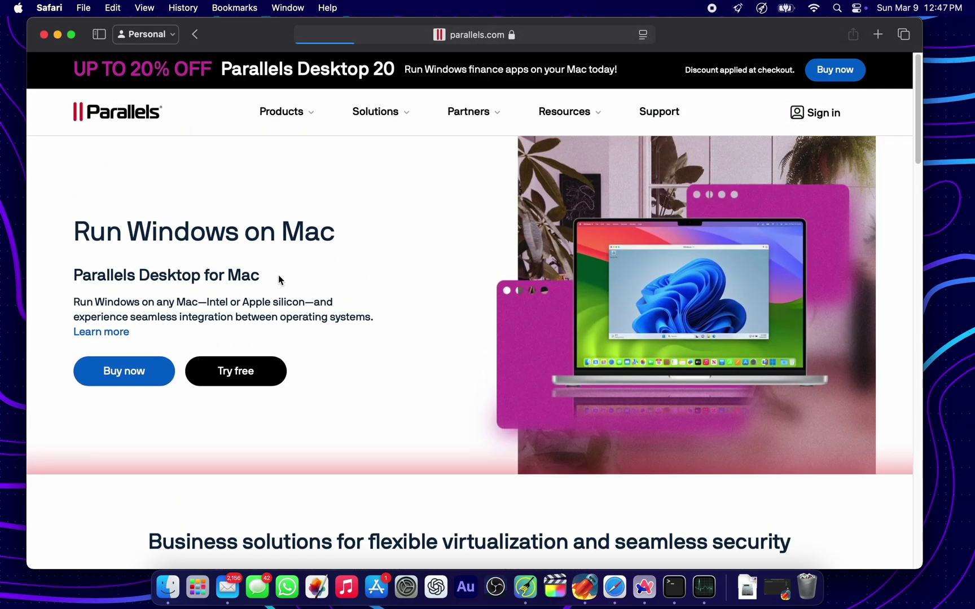
{"action": "scroll", "coordinate": [278, 276], "scroll_direction": "down", "scroll_amount": 1}
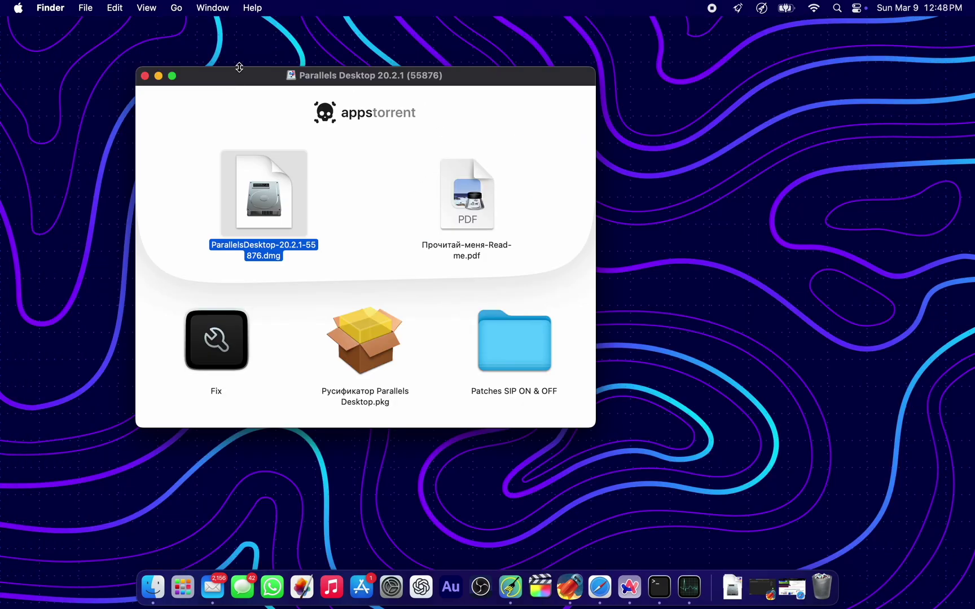
Open ParallelsDesktop-20.2.1-55876.dmg and launch its installer, approving the downloaded-app warning.
{"action": "key", "text": "super+o"}
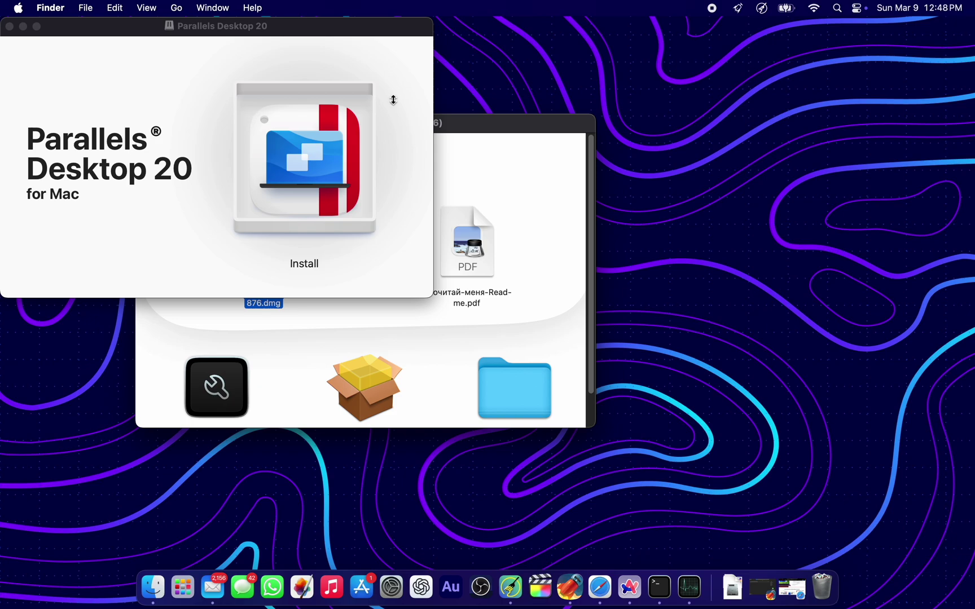
{"action": "left_click_drag", "start_coordinate": [484, 116], "coordinate": [374, 87]}
{"action": "left_click", "coordinate": [370, 74]}
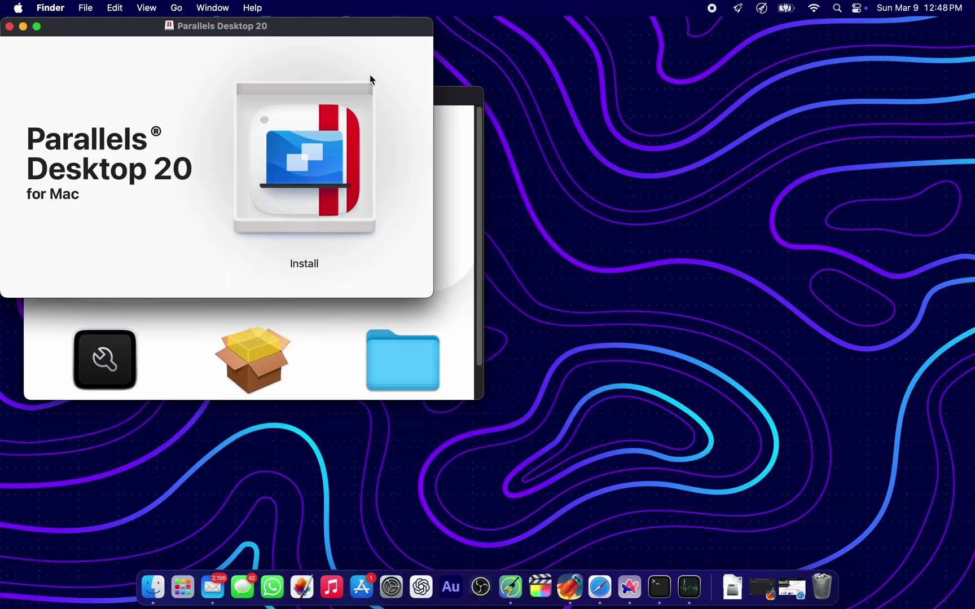
{"action": "double_click", "coordinate": [322, 172]}
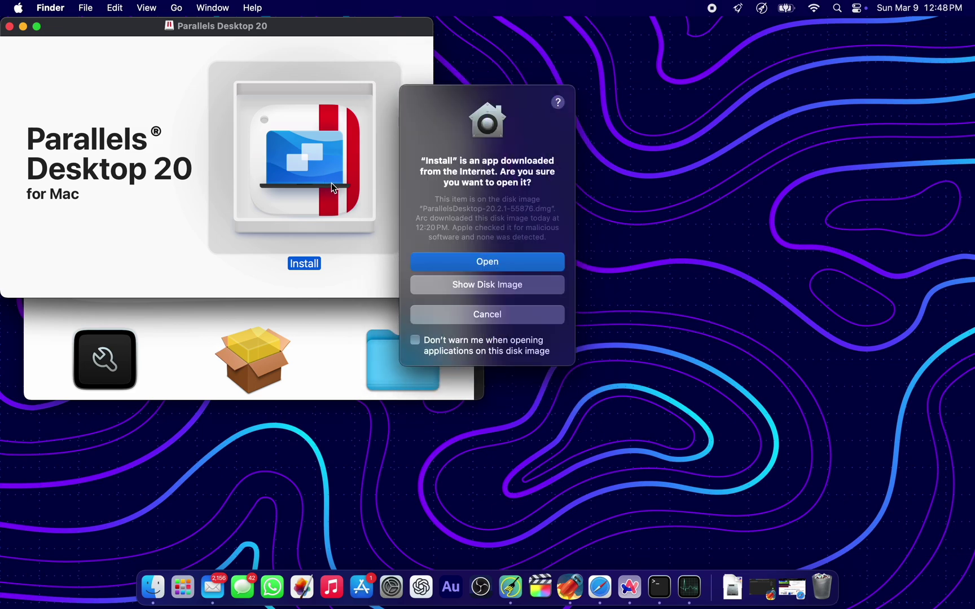
{"action": "left_click", "coordinate": [463, 268]}
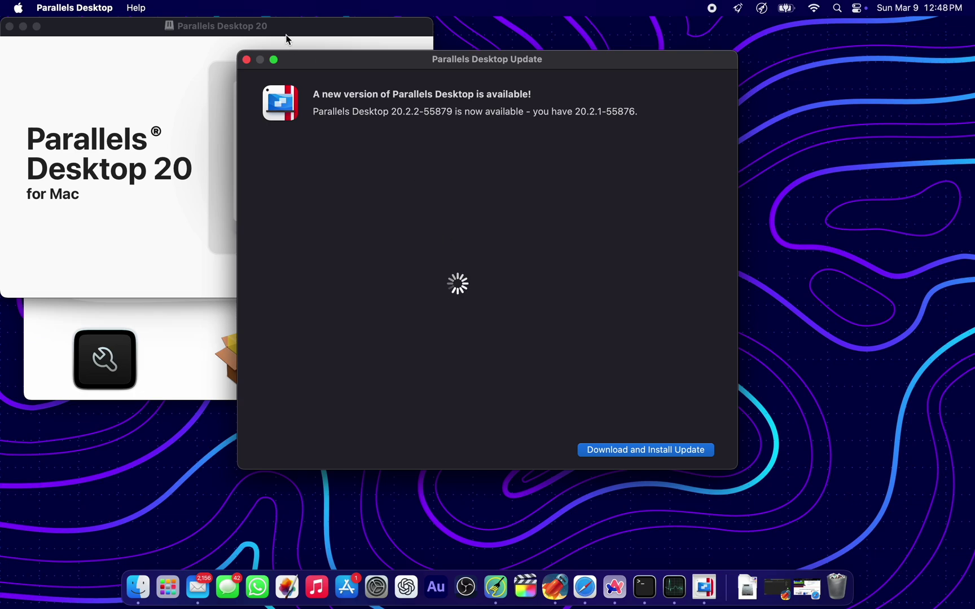
Decline the 20.2.2 update, keep version 20.2.1, and authorize installation with the admin password.
{"action": "left_click", "coordinate": [246, 59]}
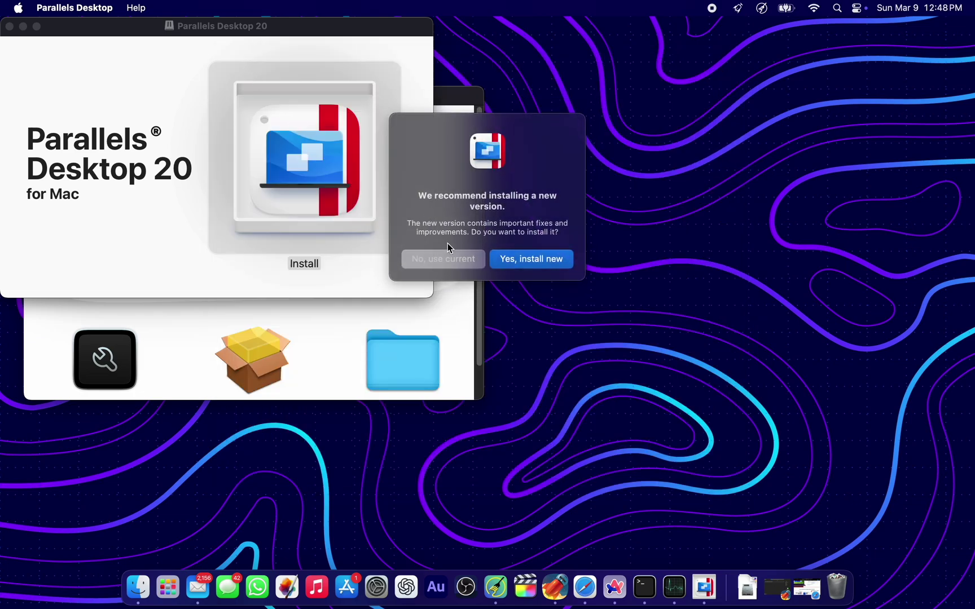
{"action": "left_click", "coordinate": [459, 260]}
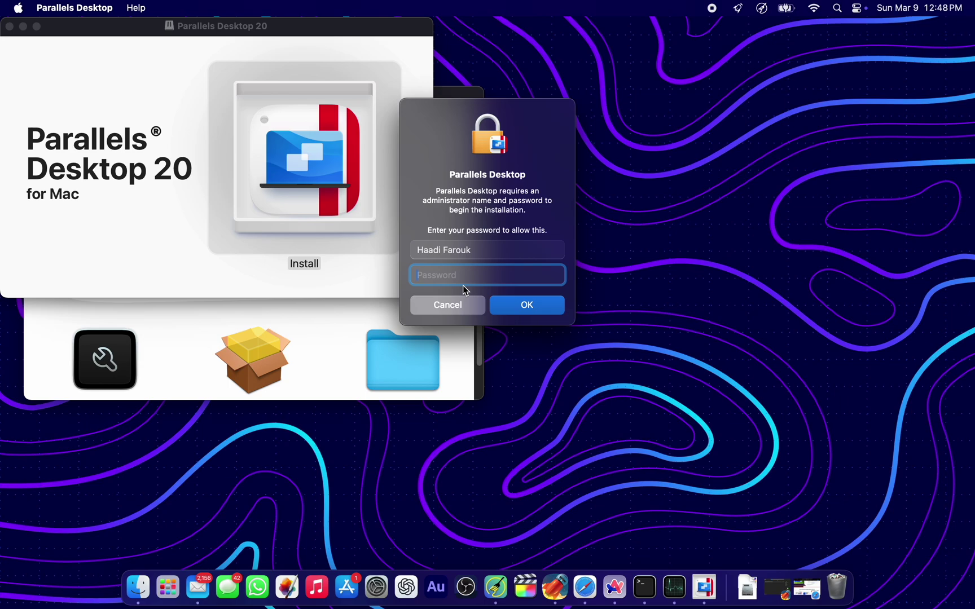
{"action": "type", "text": "••"}
{"action": "key", "text": "Return"}
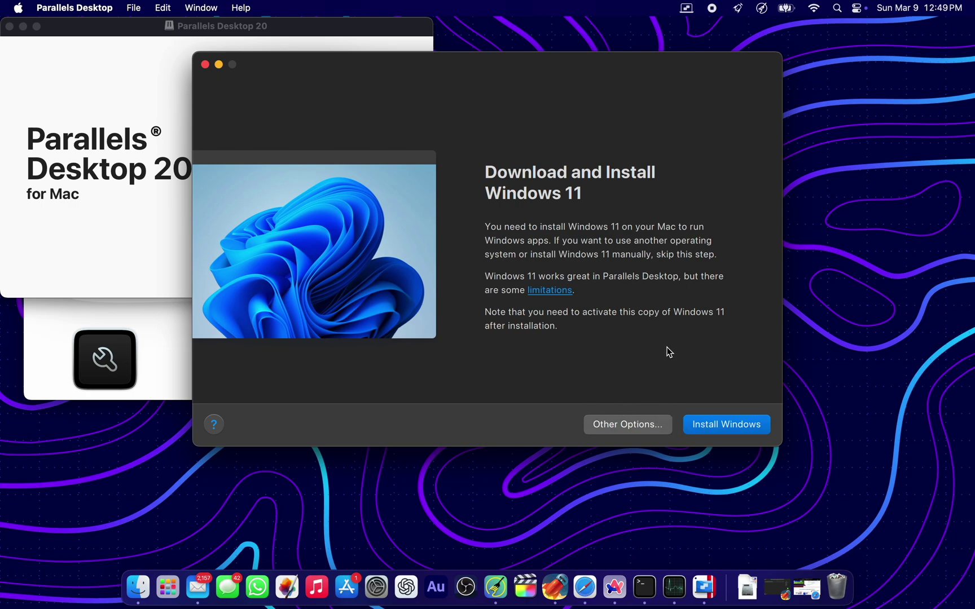
Cancel the Windows 11 download and switch to installing from the found local image file.
{"action": "left_click", "coordinate": [705, 426]}
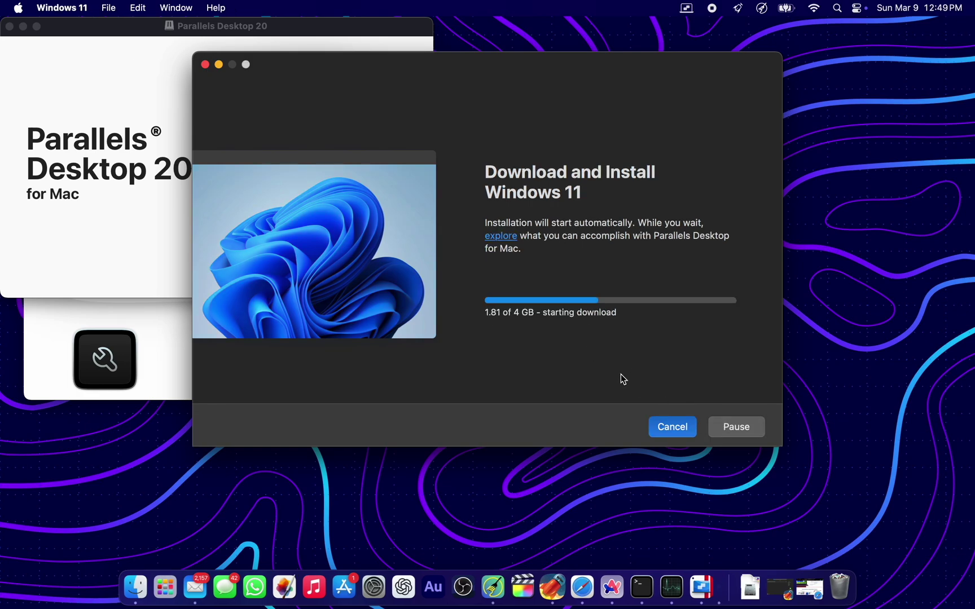
{"action": "left_click", "coordinate": [676, 426]}
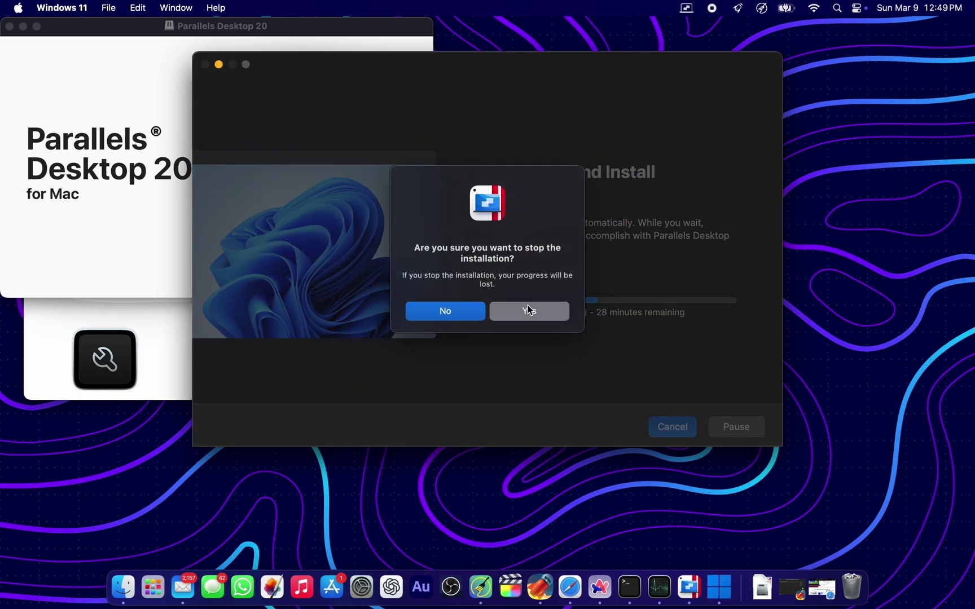
{"action": "left_click", "coordinate": [527, 311]}
{"action": "left_click", "coordinate": [623, 425]}
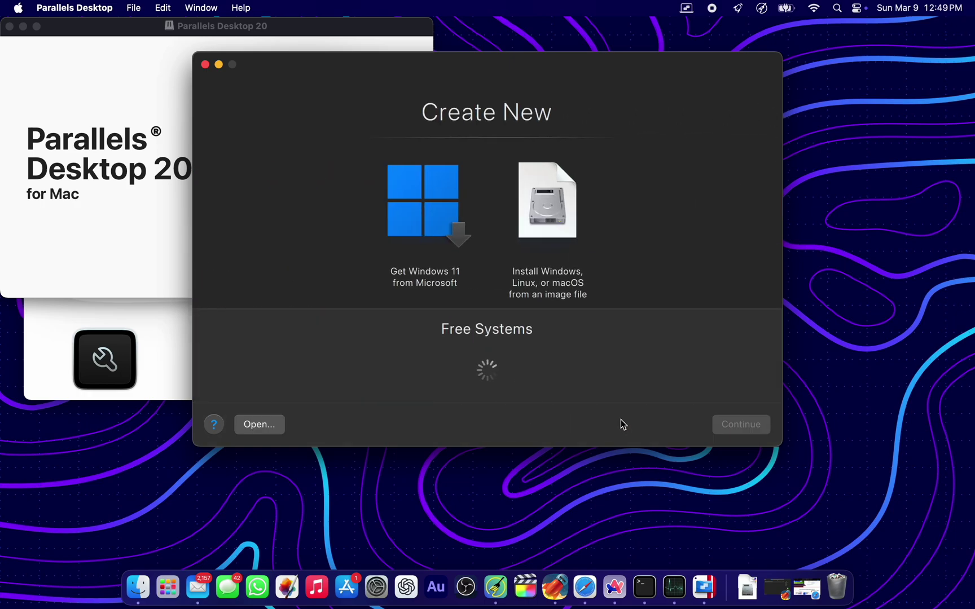
{"action": "left_click", "coordinate": [545, 217]}
{"action": "left_click", "coordinate": [715, 424]}
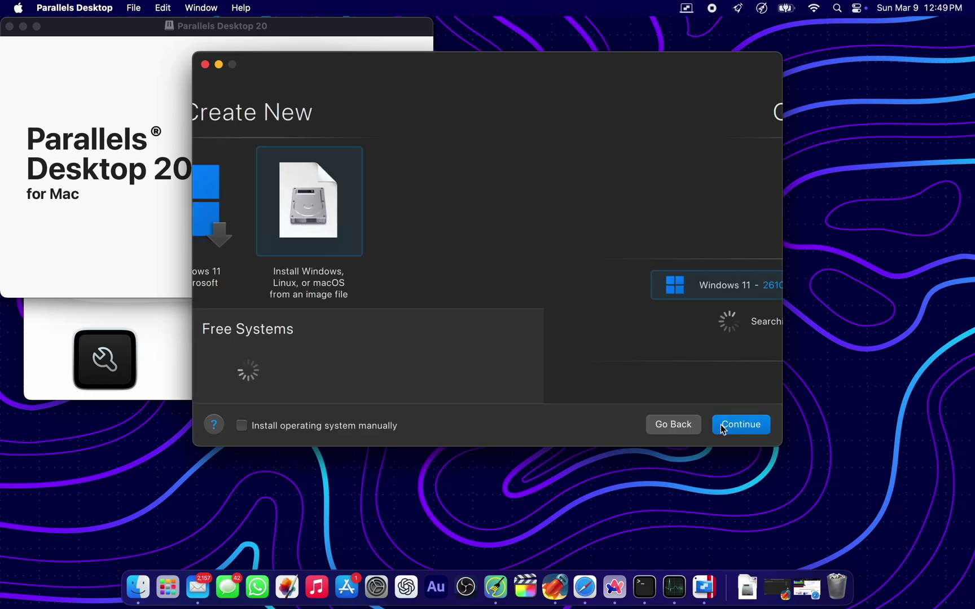
{"action": "left_click", "coordinate": [745, 428]}
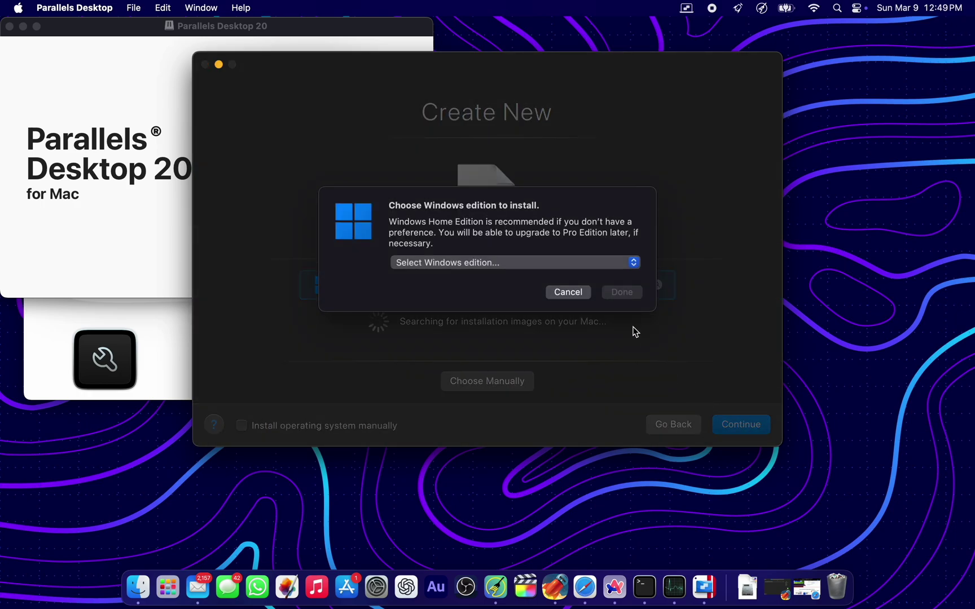
Choose the Windows 11 Pro edition, keep Productivity as main use, and create the VM.
{"action": "left_click", "coordinate": [602, 263]}
{"action": "left_click", "coordinate": [608, 299]}
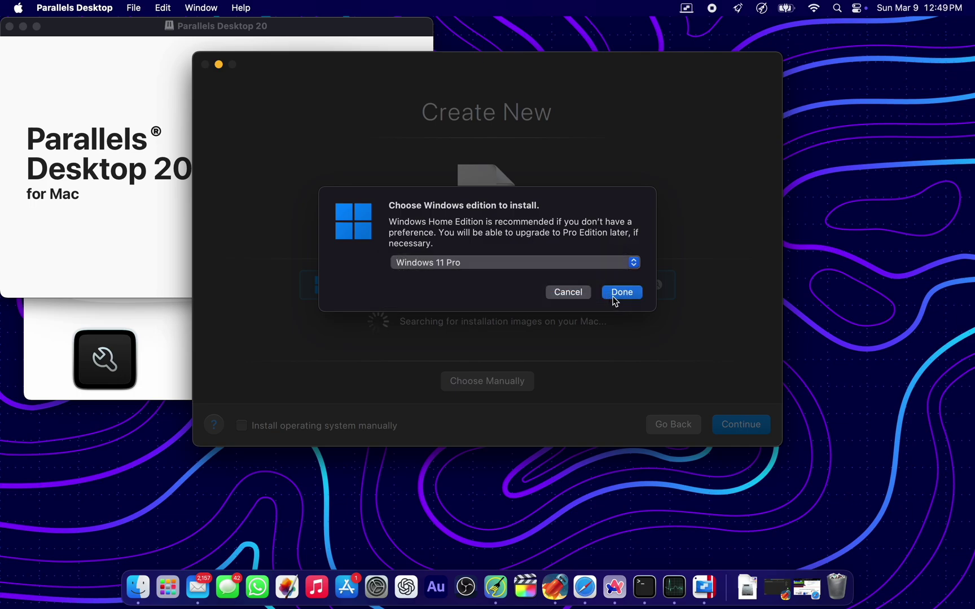
{"action": "left_click", "coordinate": [615, 294]}
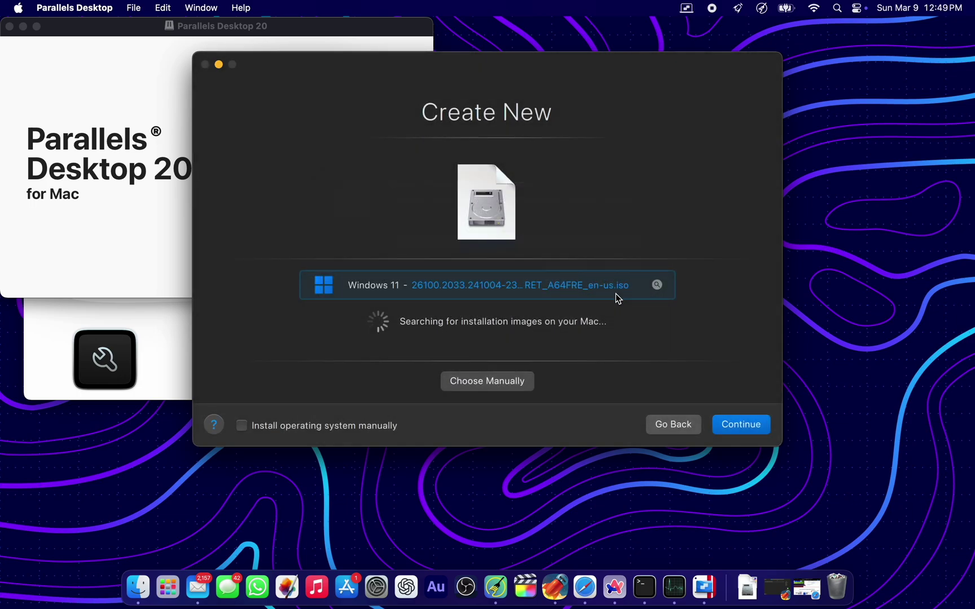
{"action": "left_click", "coordinate": [721, 420]}
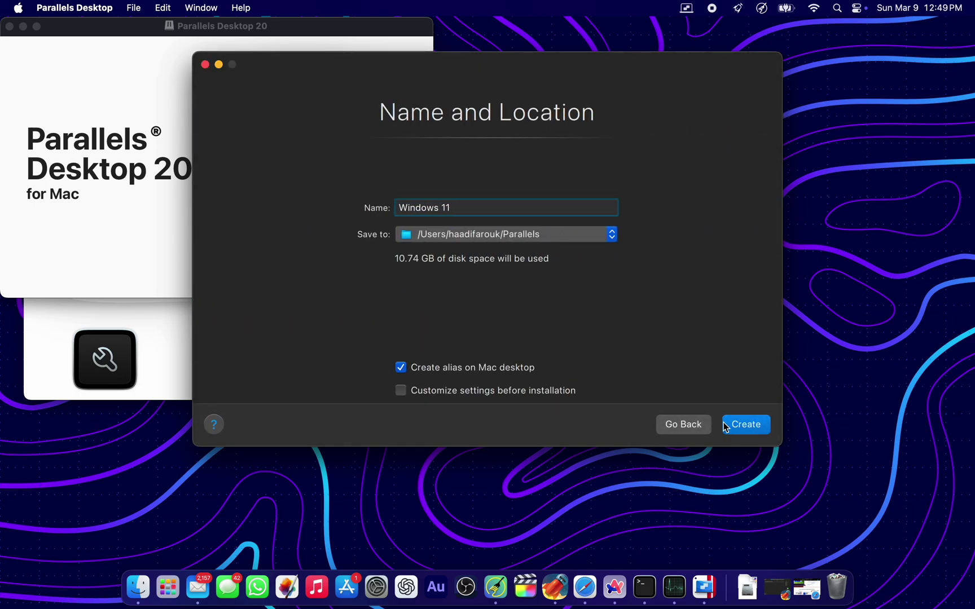
{"action": "left_click", "coordinate": [725, 426]}
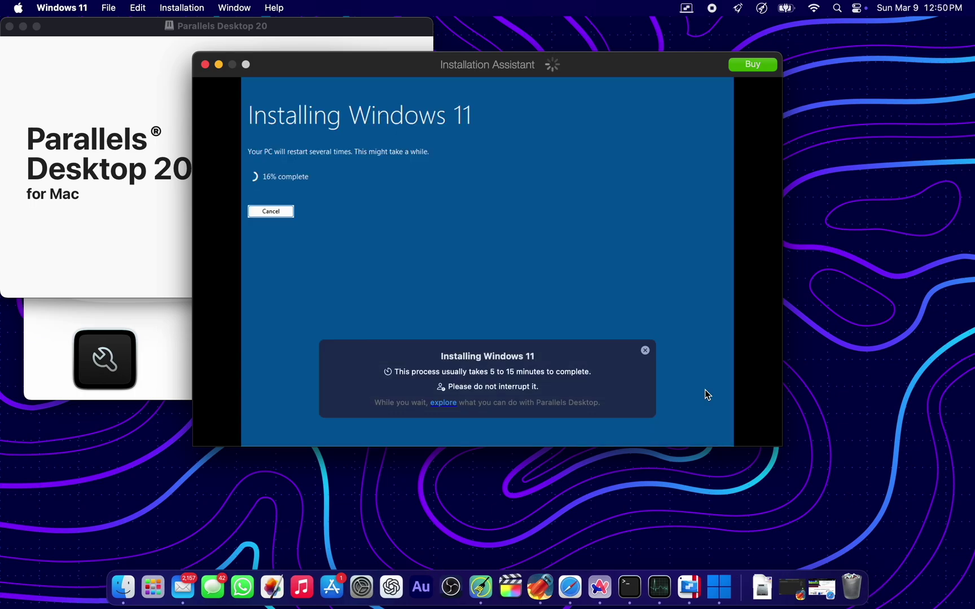
Dismiss the installing notice, then quit Parallels Desktop from its menu-bar icon once installation completes.
{"action": "left_click", "coordinate": [645, 350]}
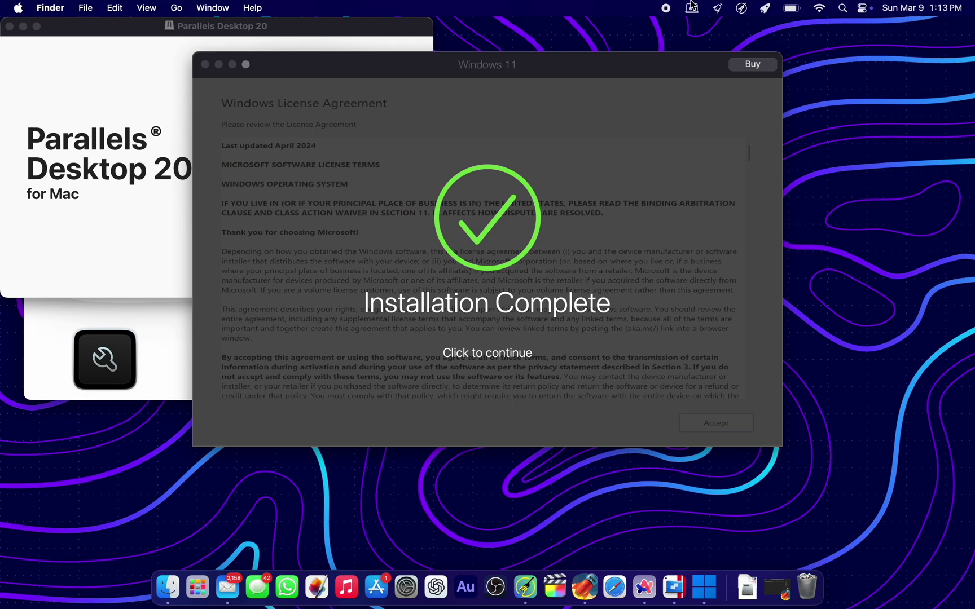
{"action": "left_click", "coordinate": [692, 7]}
{"action": "left_click", "coordinate": [705, 206]}
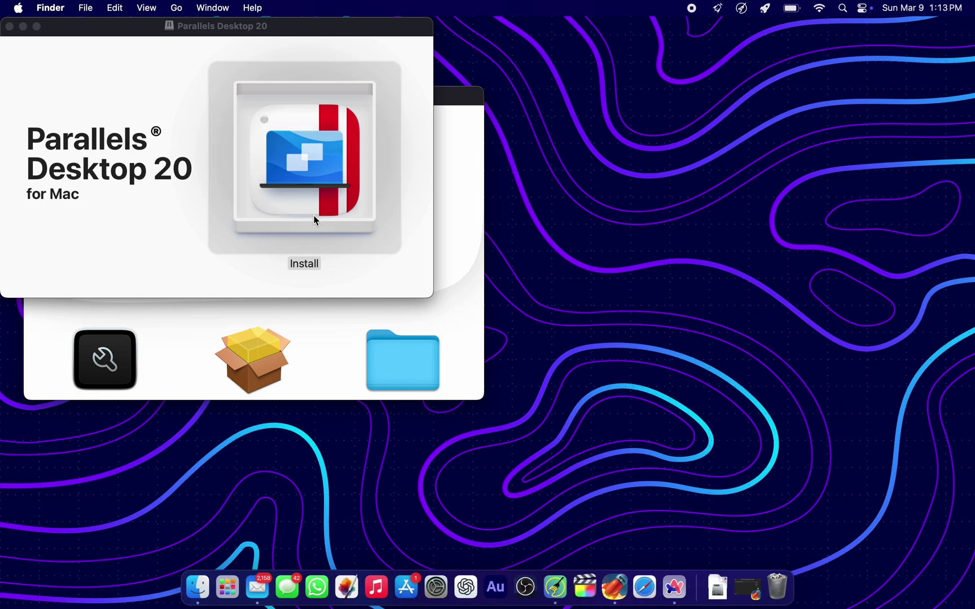
Open the Patches SIP ON & OFF folder from the disk image window.
{"action": "left_click", "coordinate": [398, 338]}
{"action": "scroll", "coordinate": [398, 338], "scroll_direction": "down", "scroll_amount": 1}
{"action": "double_click", "coordinate": [398, 338]}
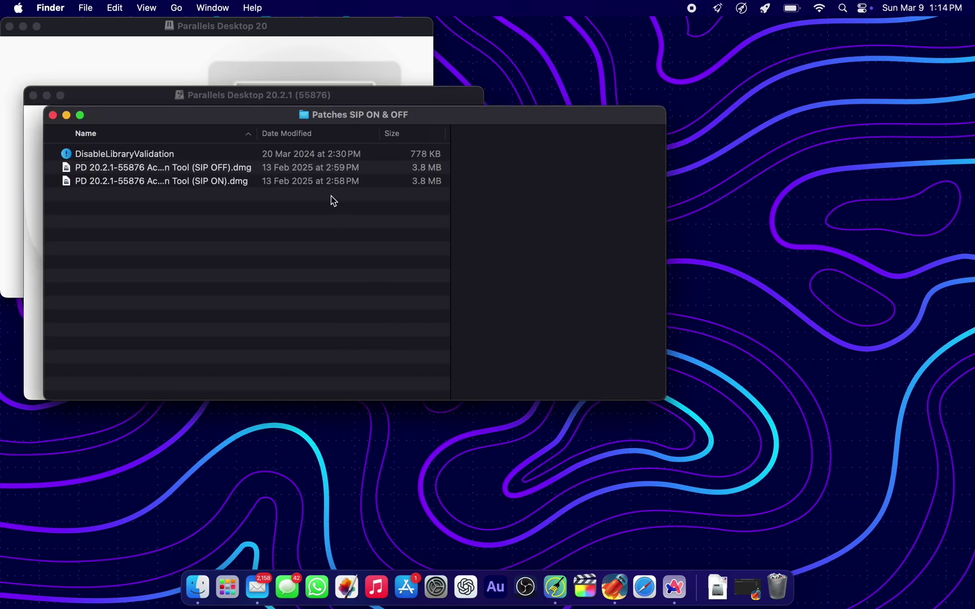
{"action": "left_click_drag", "start_coordinate": [264, 116], "coordinate": [246, 50]}
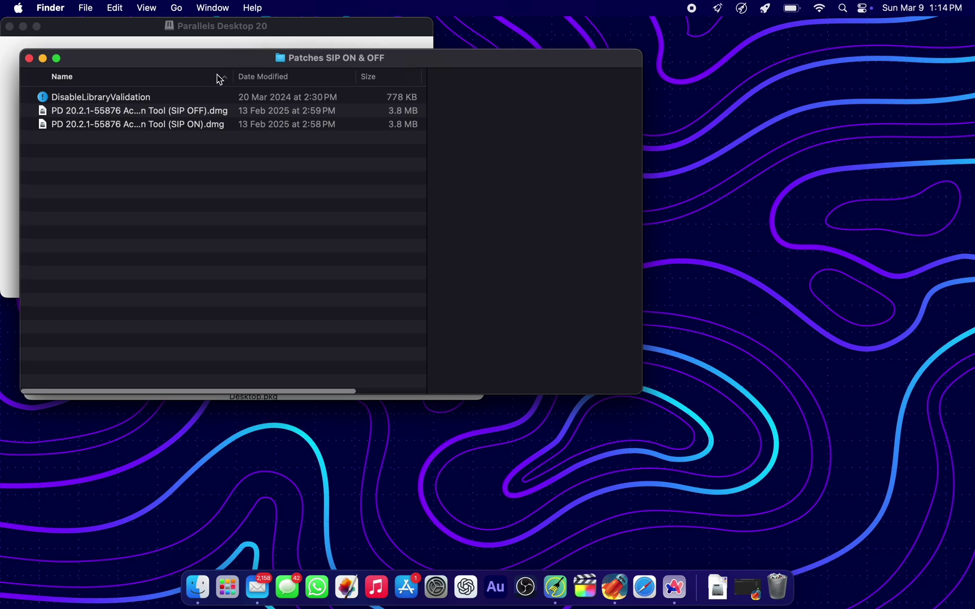
Try running DisableLibraryValidation in Terminal, dismiss the block warning, and open Privacy & Security settings.
{"action": "left_click", "coordinate": [207, 98]}
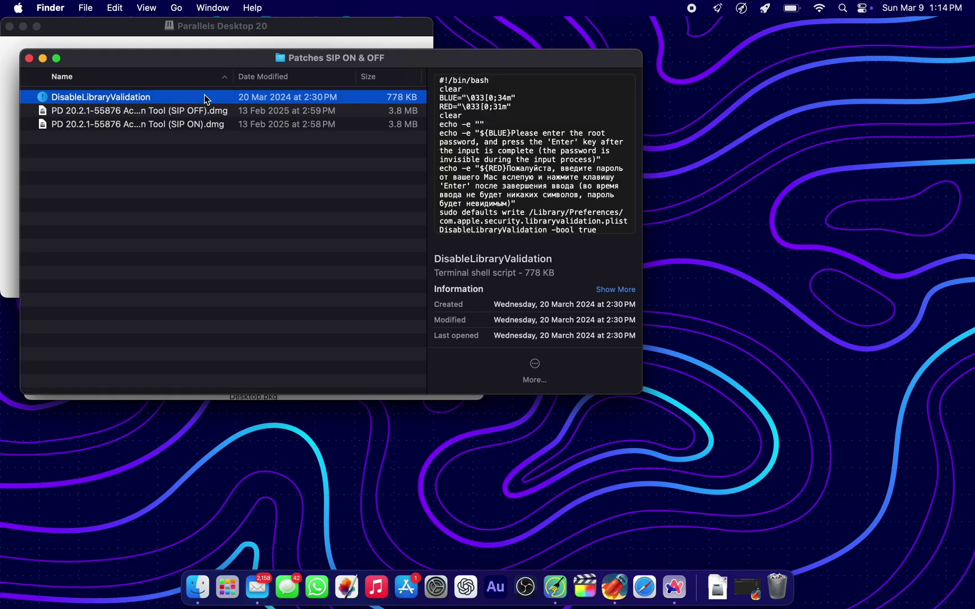
{"action": "right_click", "coordinate": [205, 99]}
{"action": "mouse_move", "coordinate": [217, 117]}
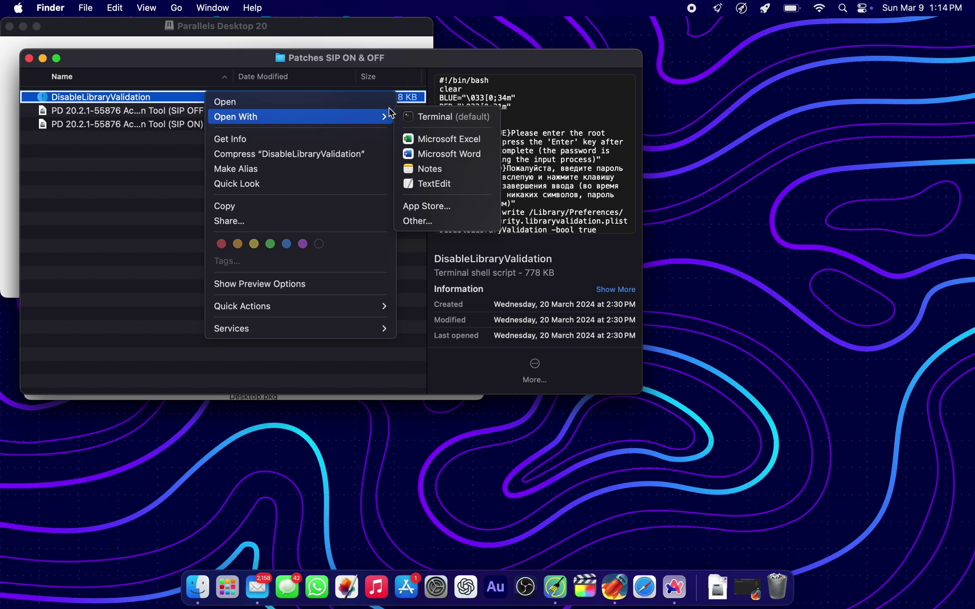
{"action": "left_click", "coordinate": [423, 117]}
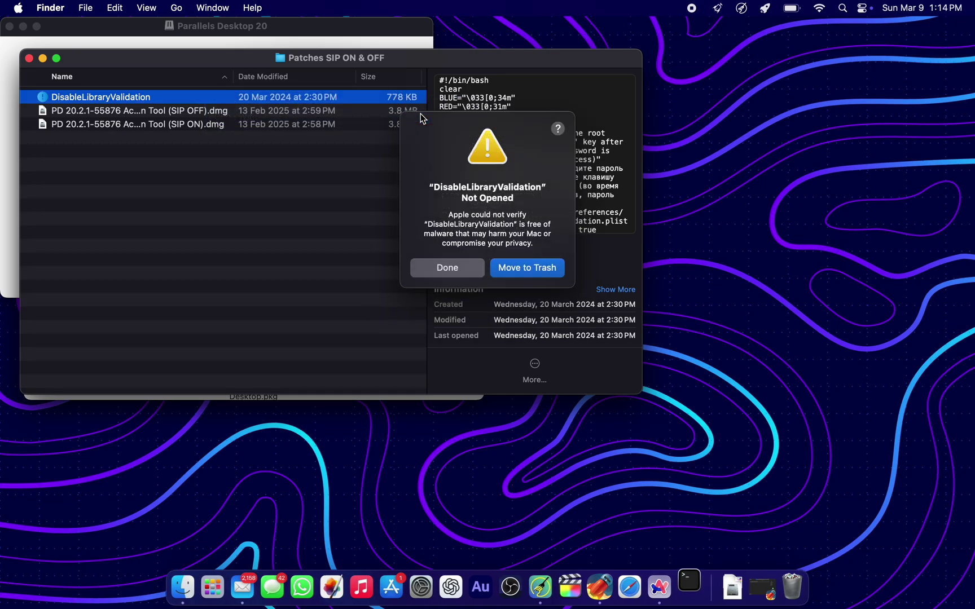
{"action": "left_click", "coordinate": [463, 266]}
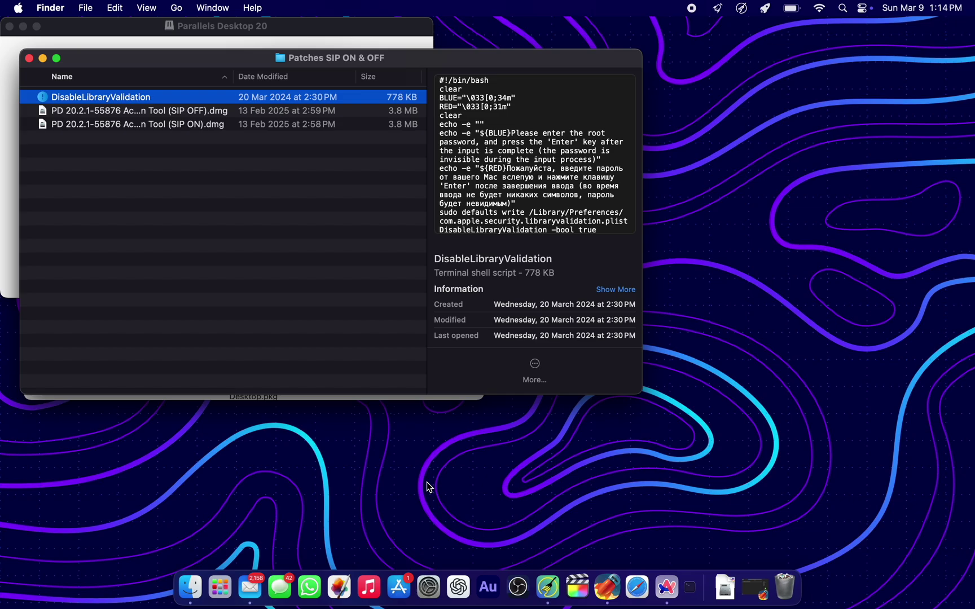
{"action": "left_click", "coordinate": [436, 587]}
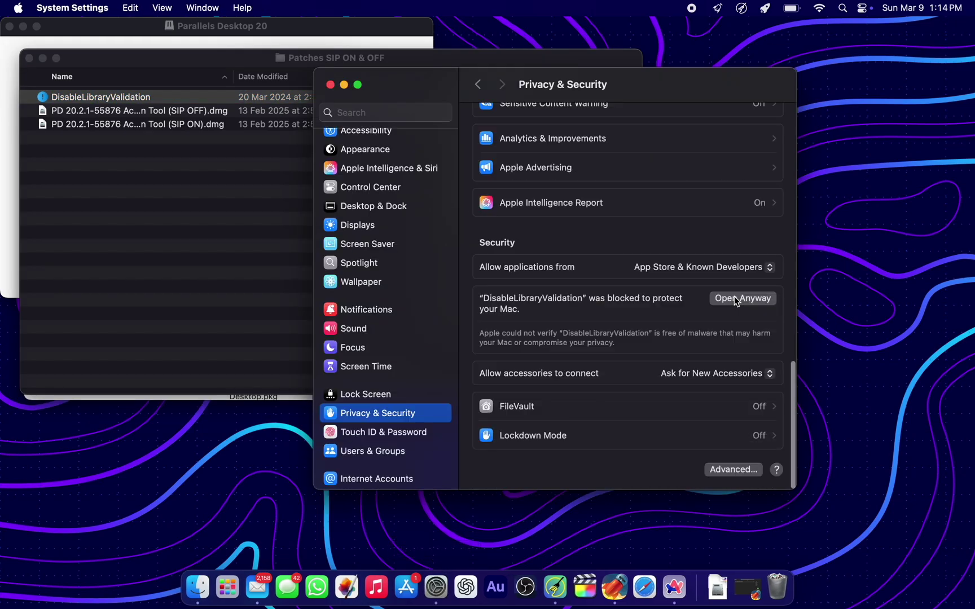
Allow DisableLibraryValidation to open anyway, enter the admin password, and close Terminal after success.
{"action": "left_click", "coordinate": [734, 296]}
{"action": "left_click", "coordinate": [487, 187]}
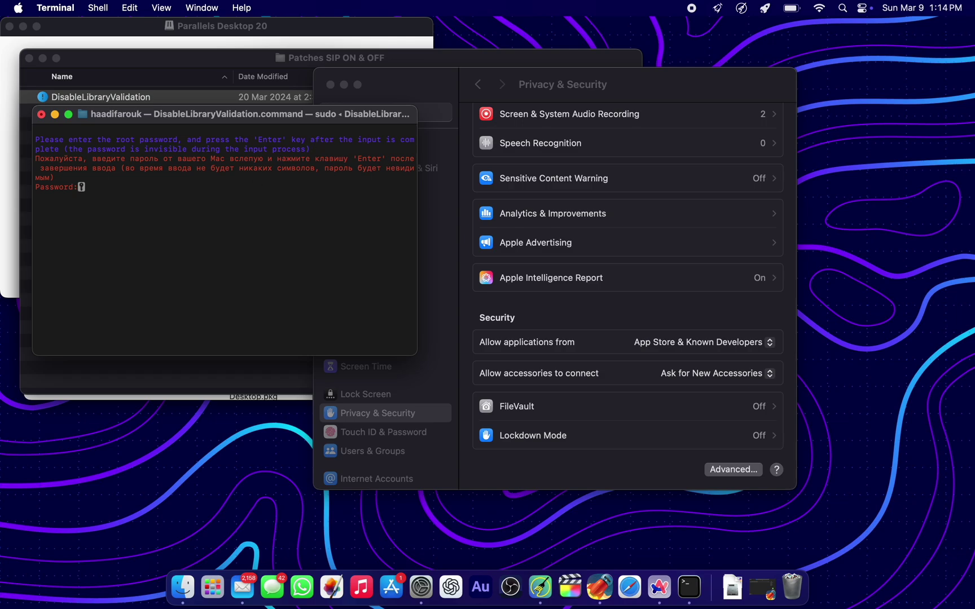
{"action": "key", "text": "Return"}
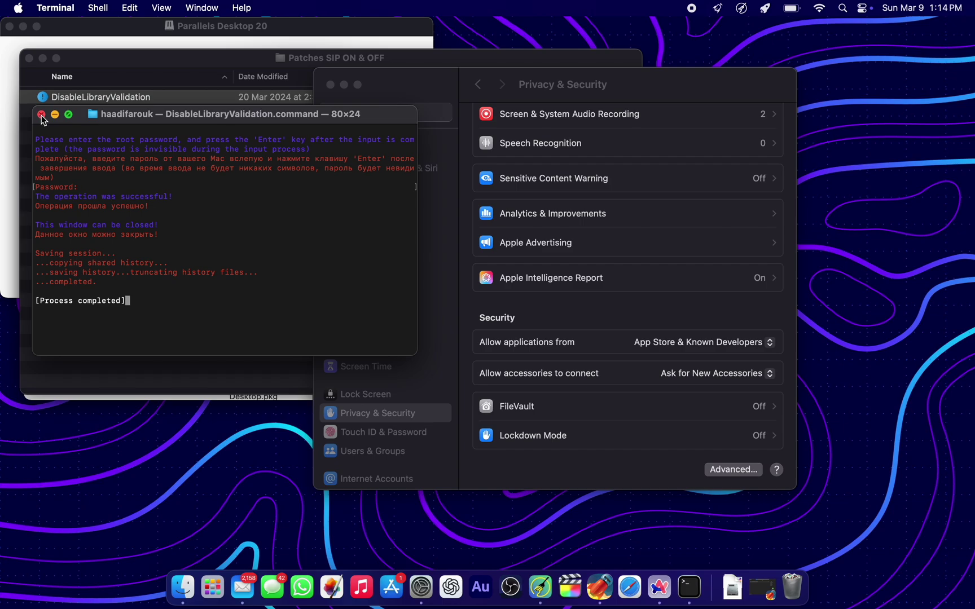
{"action": "left_click", "coordinate": [41, 114]}
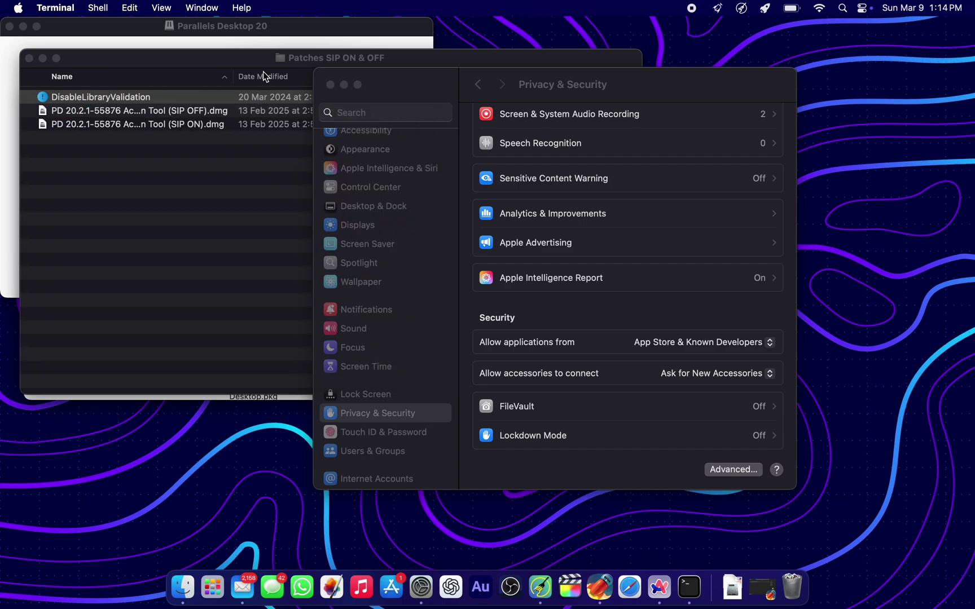
Close System Settings, mount the Activation Tool SIP ON disk image, and copy the tool into Applications.
{"action": "left_click", "coordinate": [330, 86]}
{"action": "left_click_drag", "start_coordinate": [257, 60], "coordinate": [223, 46]}
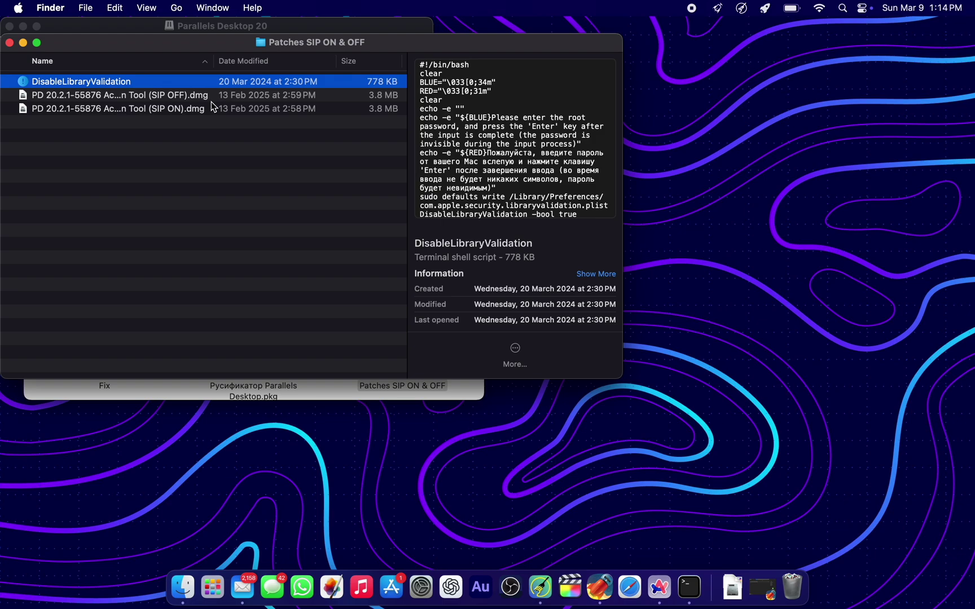
{"action": "left_click", "coordinate": [207, 98]}
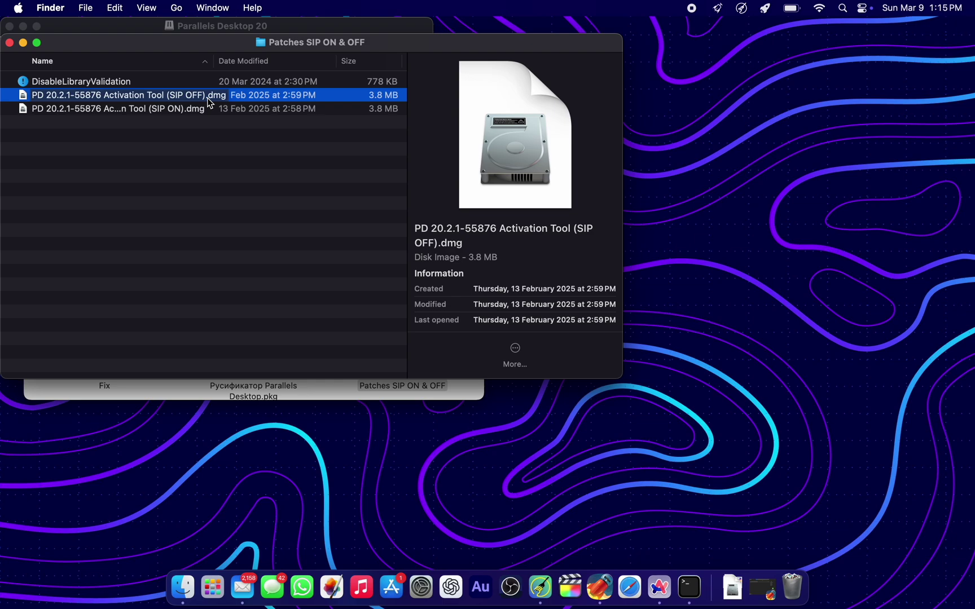
{"action": "left_click", "coordinate": [211, 109]}
{"action": "double_click", "coordinate": [210, 110]}
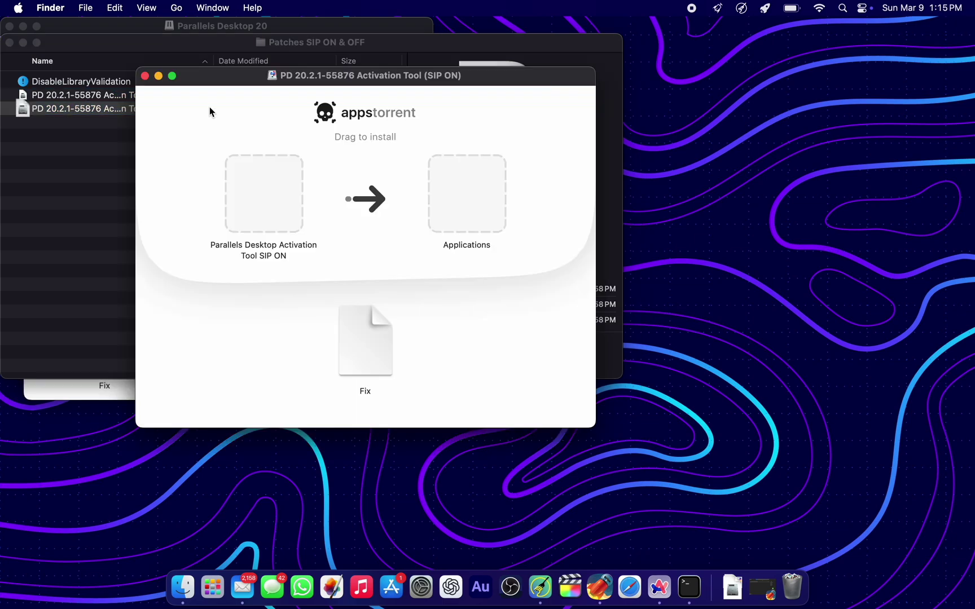
{"action": "left_click_drag", "start_coordinate": [257, 187], "coordinate": [482, 175]}
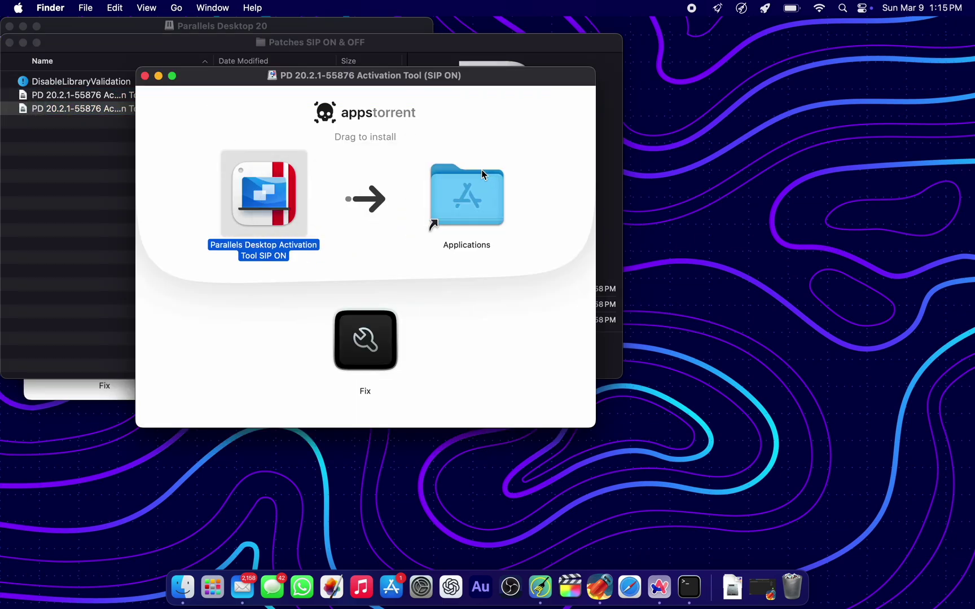
{"action": "left_click", "coordinate": [144, 76]}
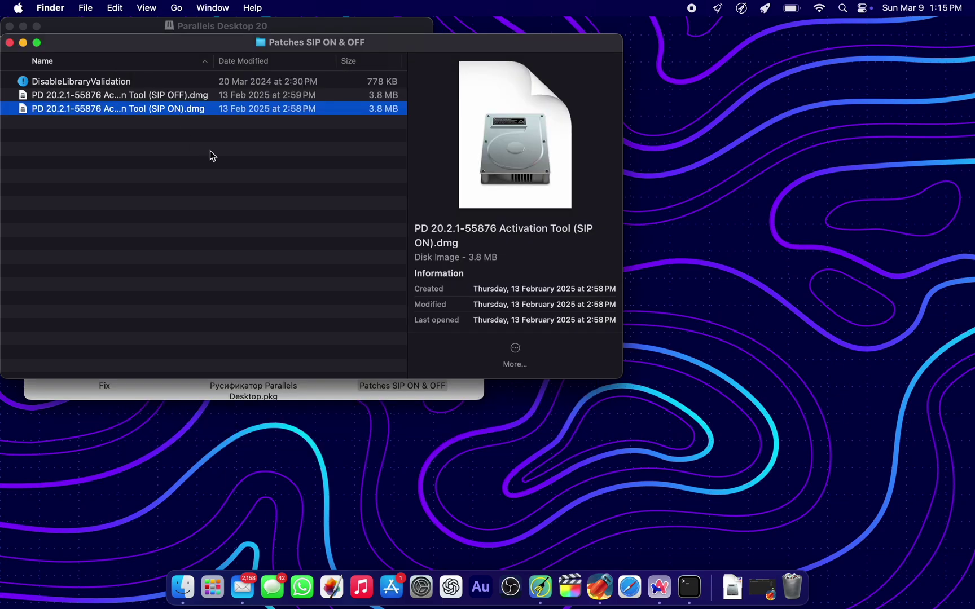
Launch Activation Tool SIP ON from Launchpad and dismiss the blocked-app warning.
{"action": "left_click", "coordinate": [9, 43]}
{"action": "key", "text": "F4"}
{"action": "scroll", "coordinate": [378, 463], "scroll_direction": "down", "scroll_amount": 2}
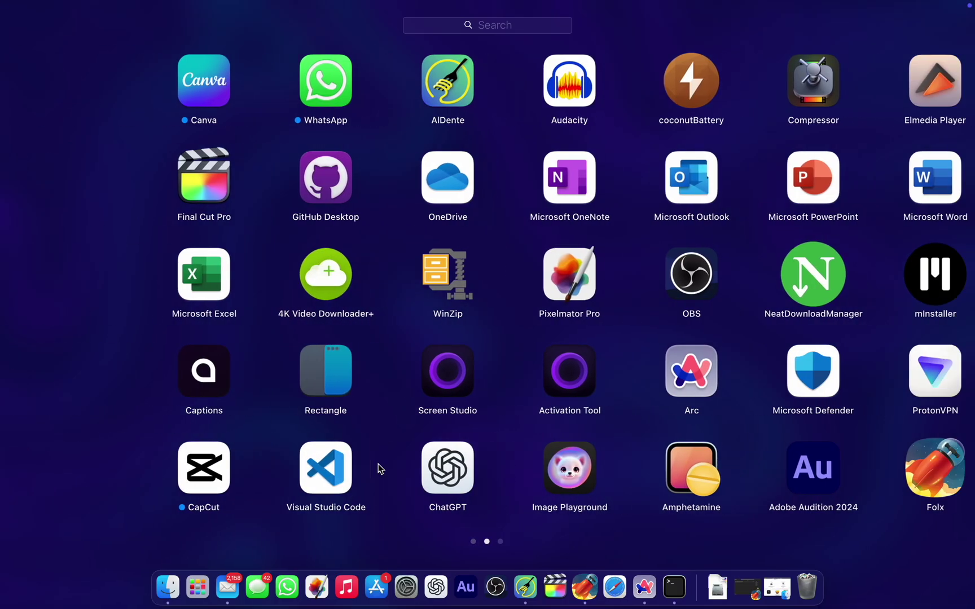
{"action": "scroll", "coordinate": [638, 419], "scroll_direction": "down", "scroll_amount": 2}
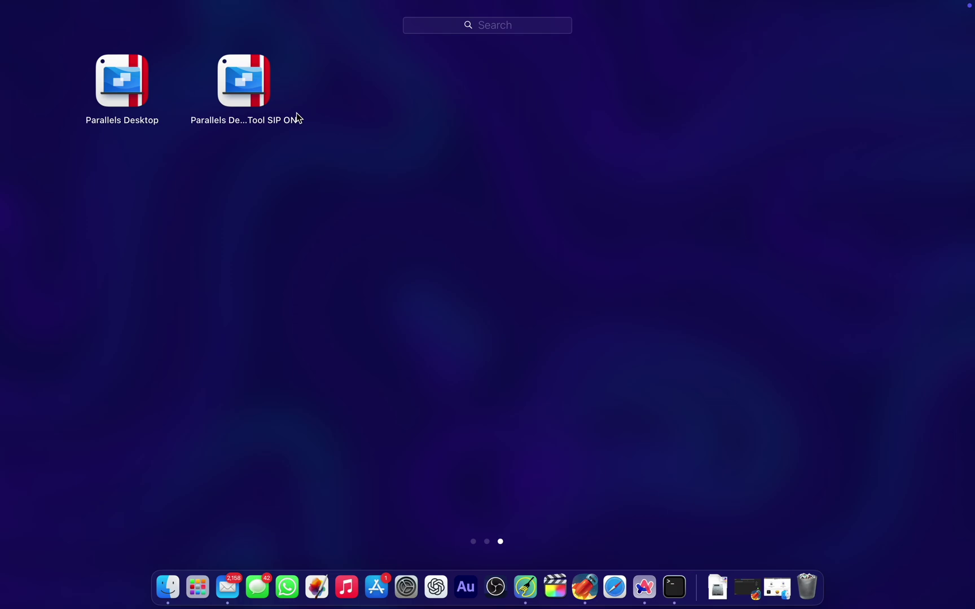
{"action": "left_click", "coordinate": [261, 98]}
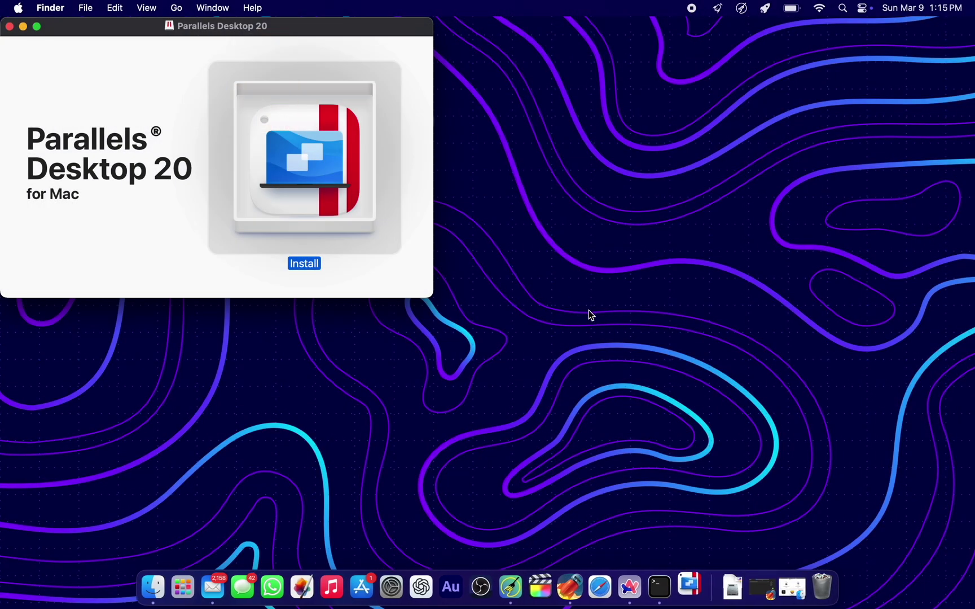
{"action": "left_click", "coordinate": [461, 268]}
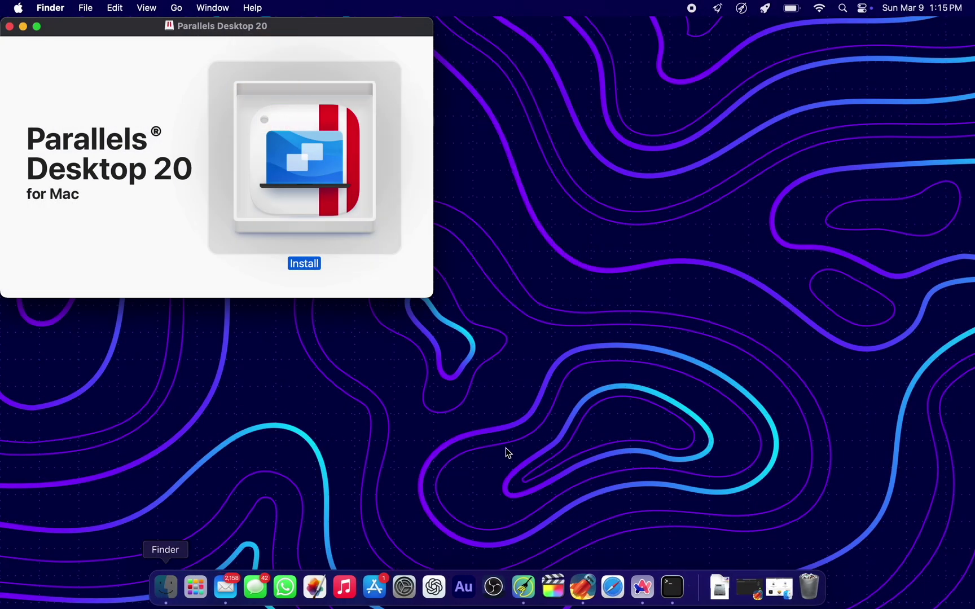
Approve the blocked Activation Tool via Open Anyway in Privacy & Security settings.
{"action": "left_click", "coordinate": [410, 587]}
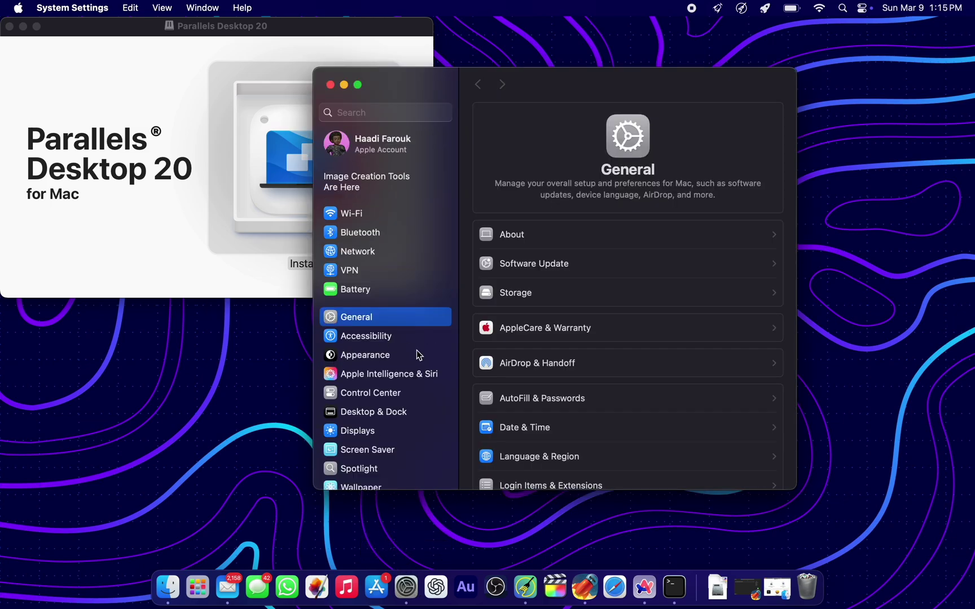
{"action": "scroll", "coordinate": [418, 354], "scroll_direction": "down", "scroll_amount": 10}
{"action": "left_click", "coordinate": [417, 289]}
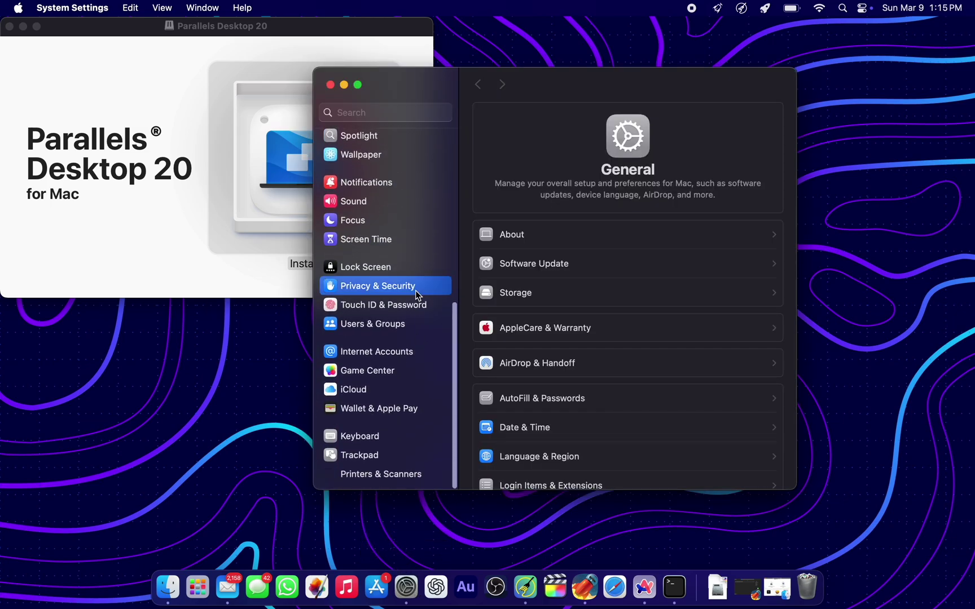
{"action": "scroll", "coordinate": [635, 283], "scroll_direction": "down", "scroll_amount": 15}
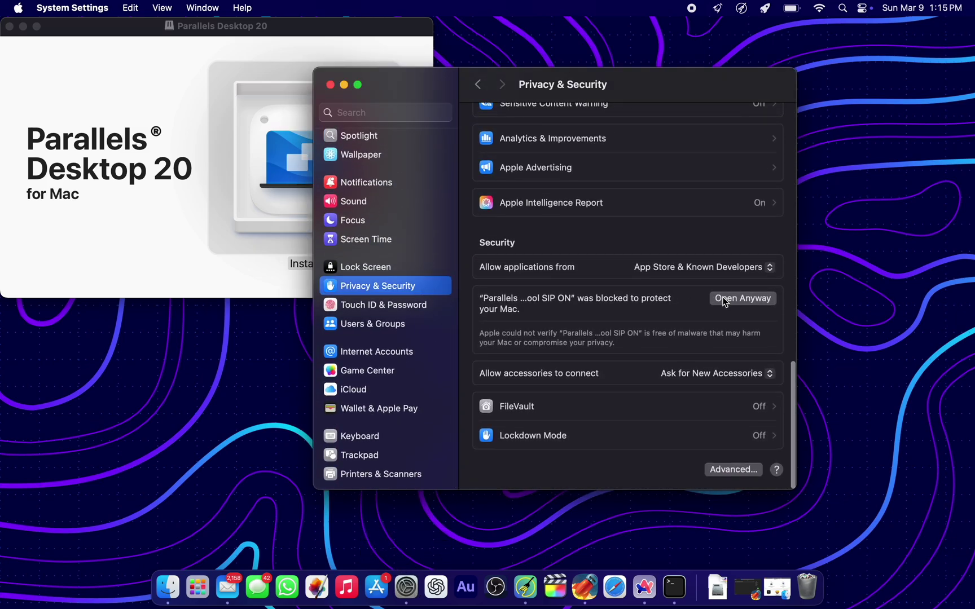
{"action": "left_click", "coordinate": [724, 300]}
{"action": "left_click", "coordinate": [539, 285]}
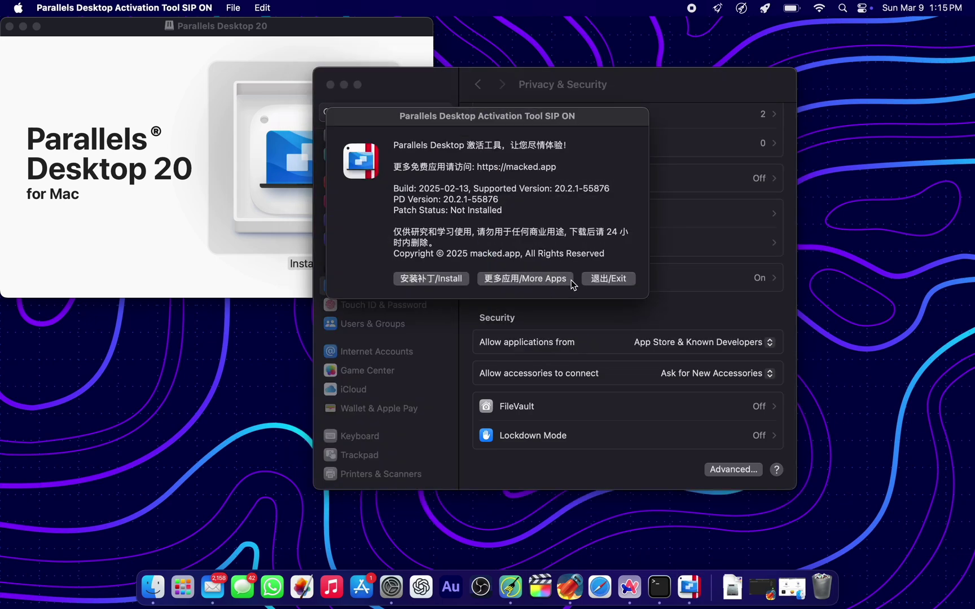
Install the activation patch with the admin password, acknowledge success, and exit the tool.
{"action": "left_click", "coordinate": [454, 279]}
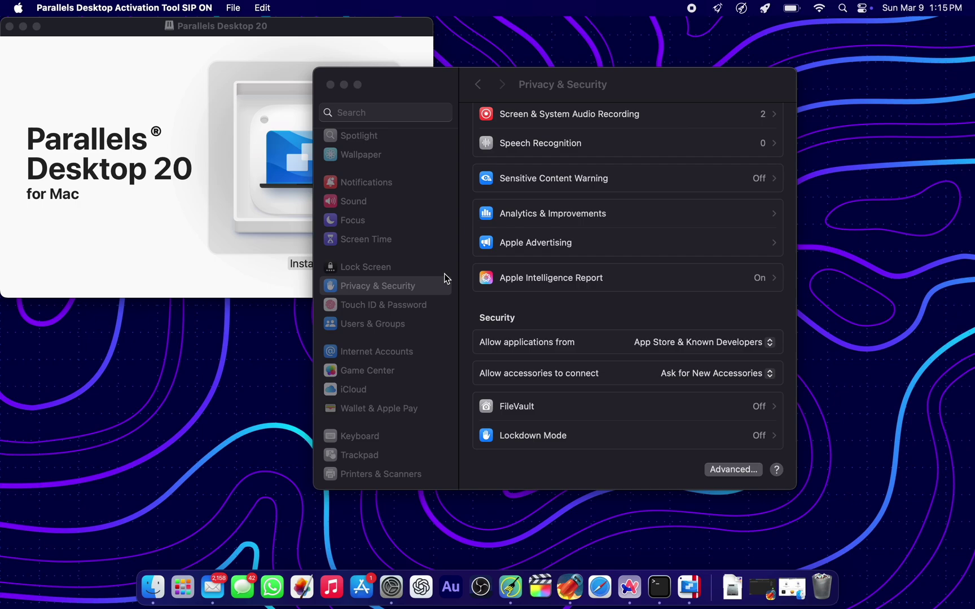
{"action": "type", "text": "•"}
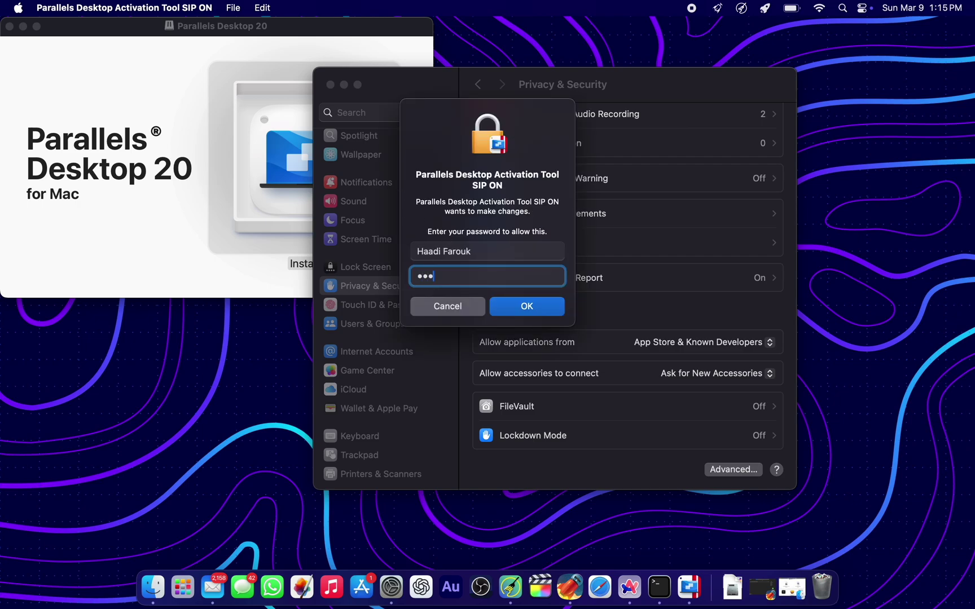
{"action": "type", "text": "••••"}
{"action": "key", "text": "Return"}
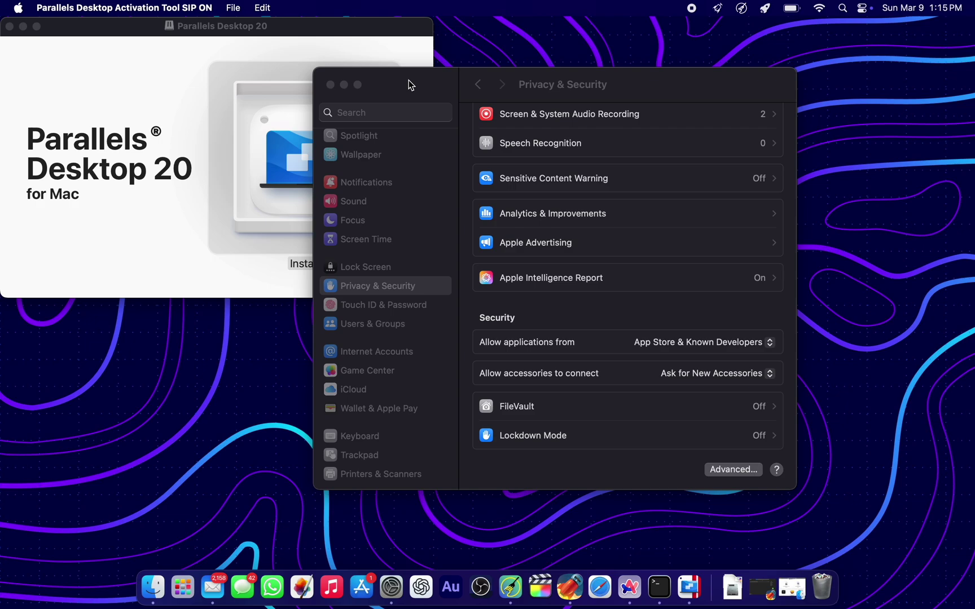
{"action": "left_click_drag", "start_coordinate": [410, 84], "coordinate": [125, 89]}
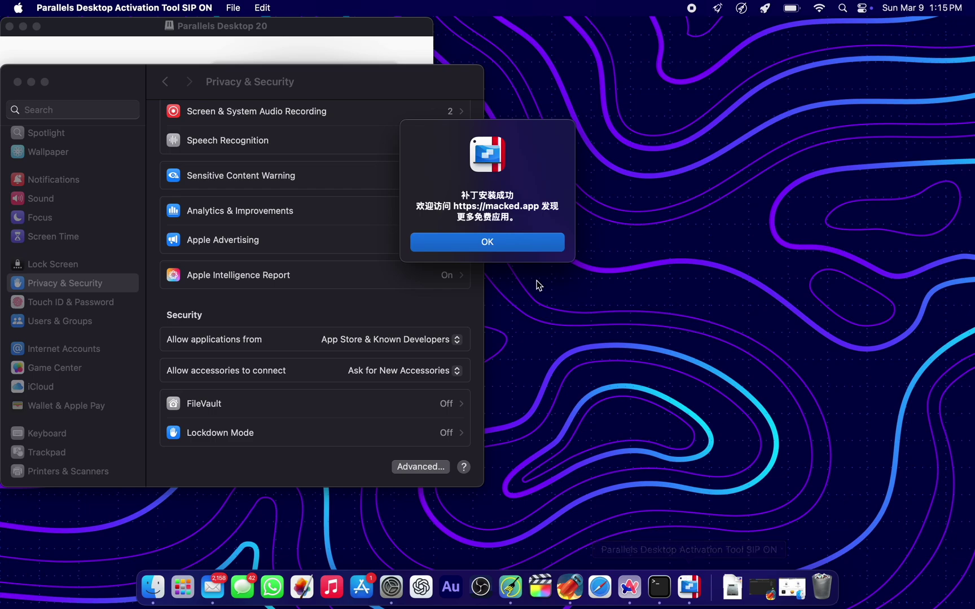
{"action": "left_click", "coordinate": [524, 245]}
{"action": "left_click", "coordinate": [594, 284]}
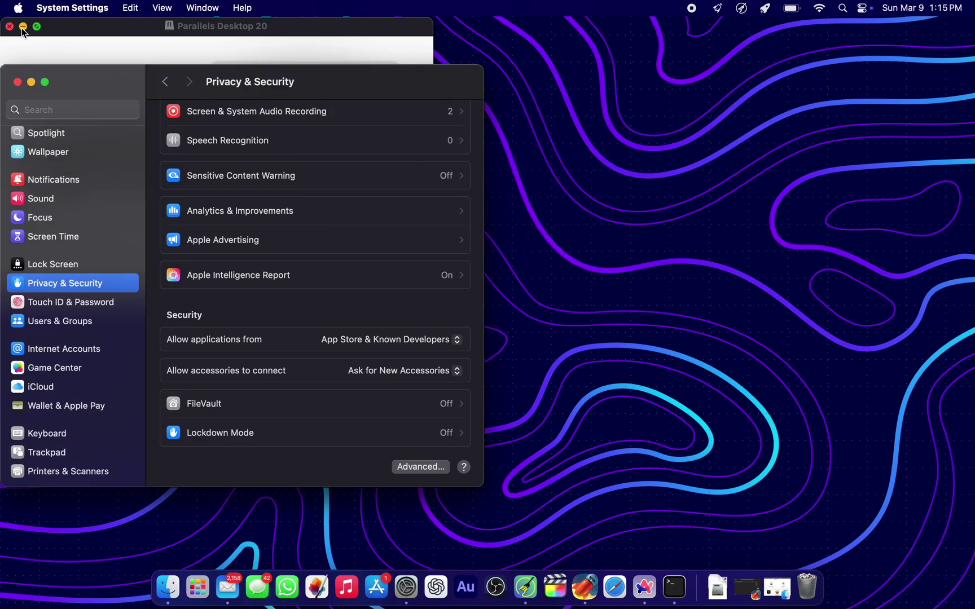
Minimize the open windows, relaunch Parallels Desktop, and allow access to Documents and Downloads.
{"action": "left_click", "coordinate": [22, 27]}
{"action": "left_click", "coordinate": [32, 83]}
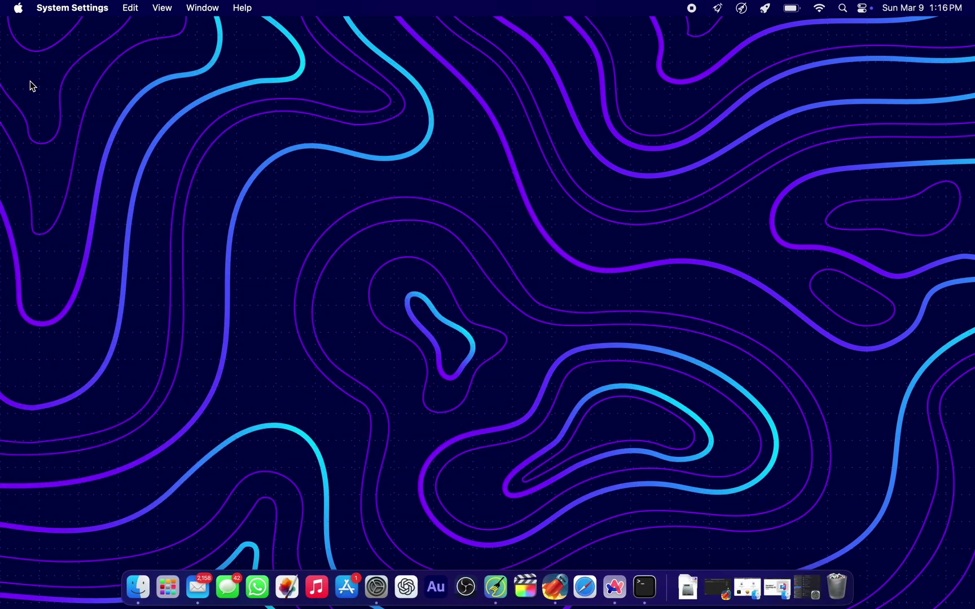
{"action": "key", "text": "F4"}
{"action": "left_click", "coordinate": [104, 90]}
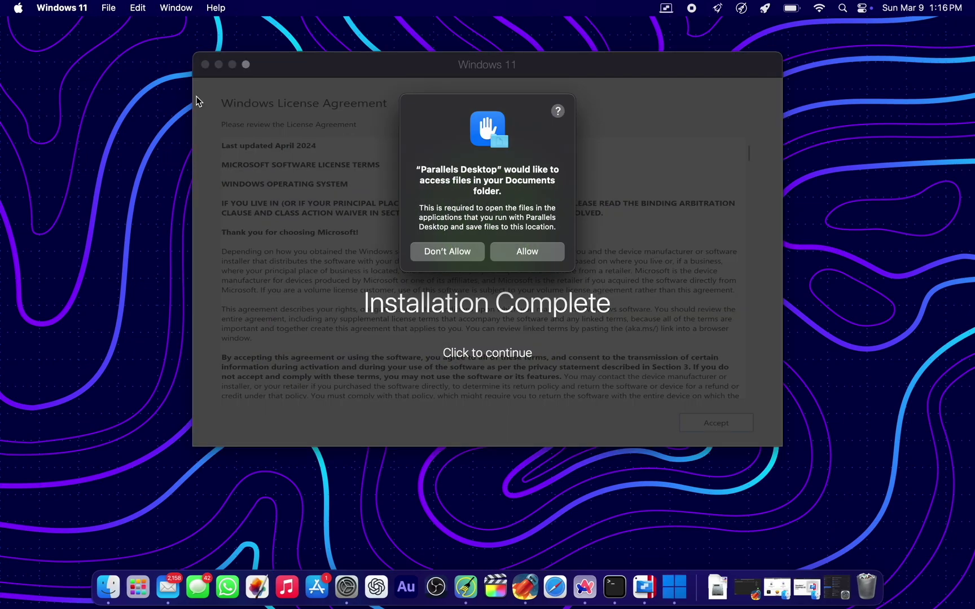
{"action": "left_click", "coordinate": [528, 252]}
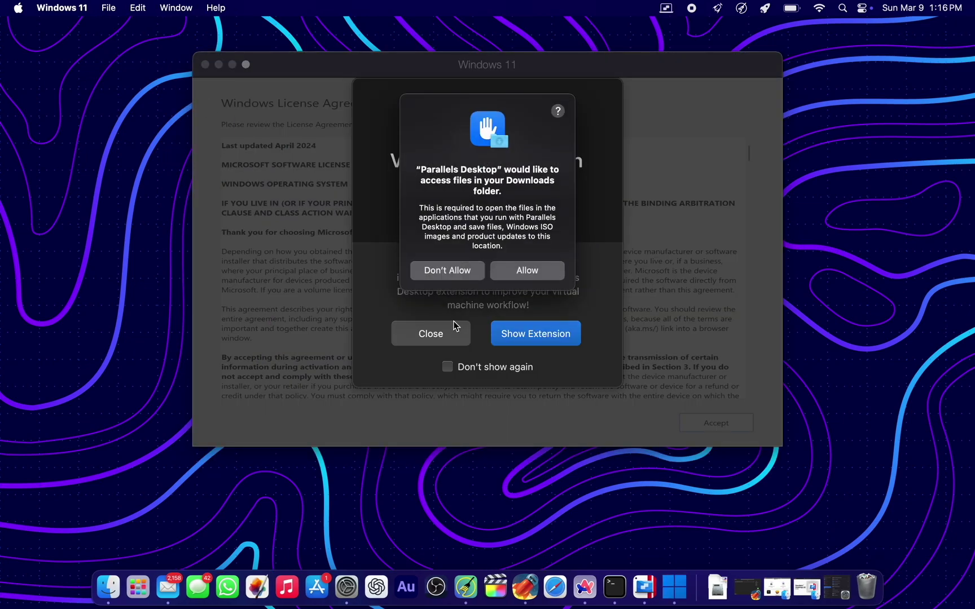
{"action": "left_click", "coordinate": [496, 270]}
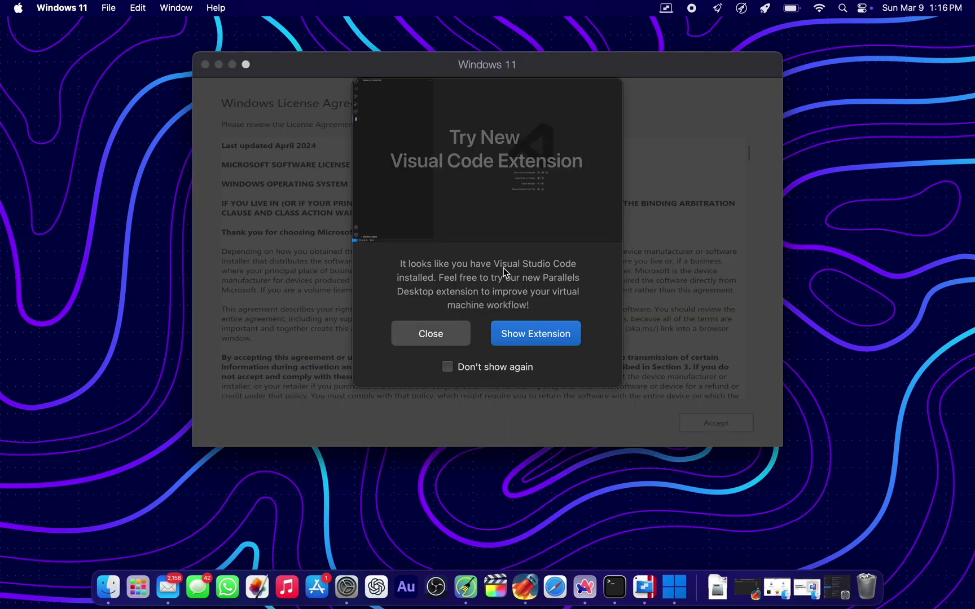
Dismiss the Visual Studio Code extension offer, resume the Windows 11 VM, and allow Desktop and camera access.
{"action": "left_click", "coordinate": [455, 333]}
{"action": "left_click", "coordinate": [641, 375]}
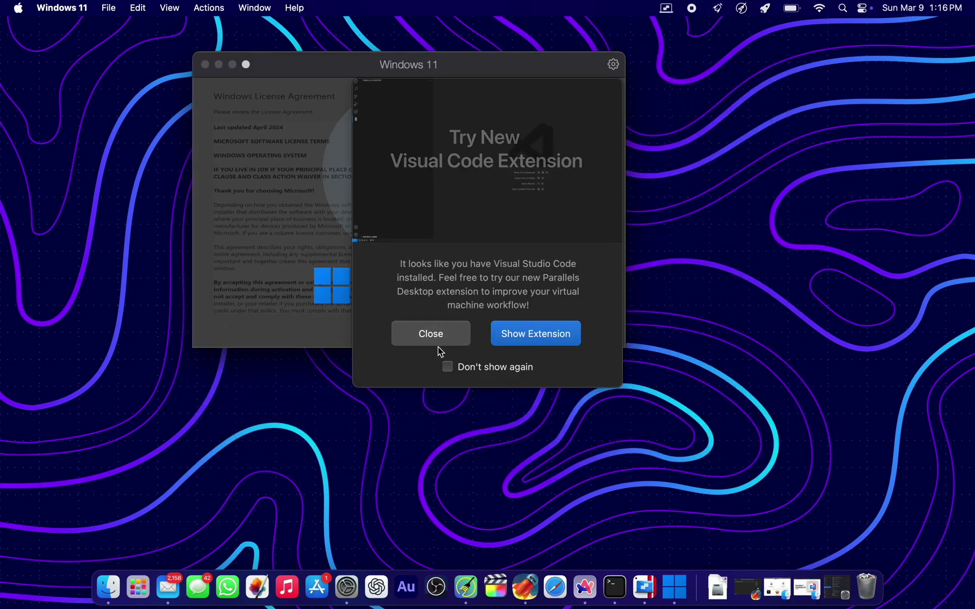
{"action": "left_click", "coordinate": [435, 337]}
{"action": "left_click", "coordinate": [416, 209]}
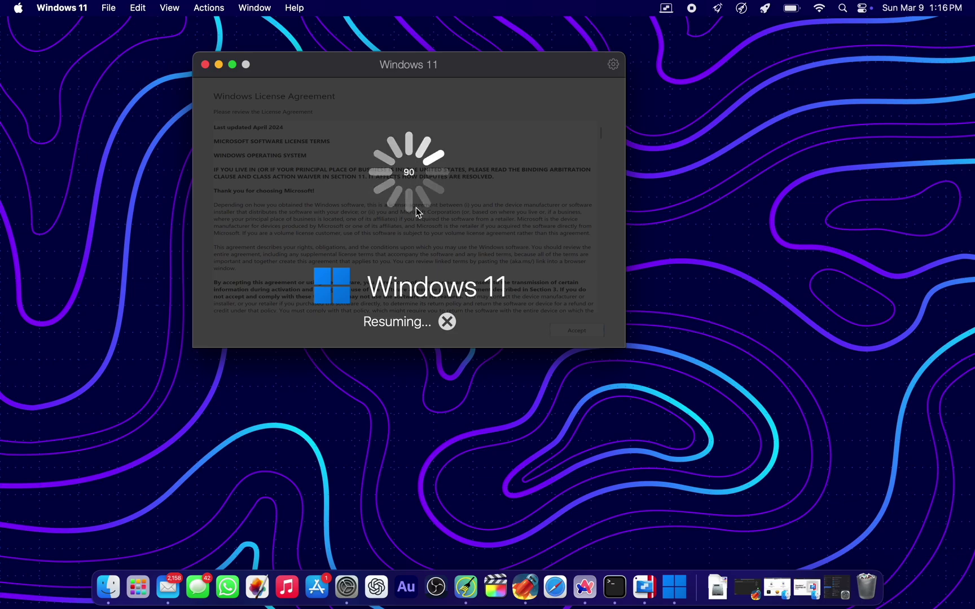
{"action": "left_click", "coordinate": [502, 217]}
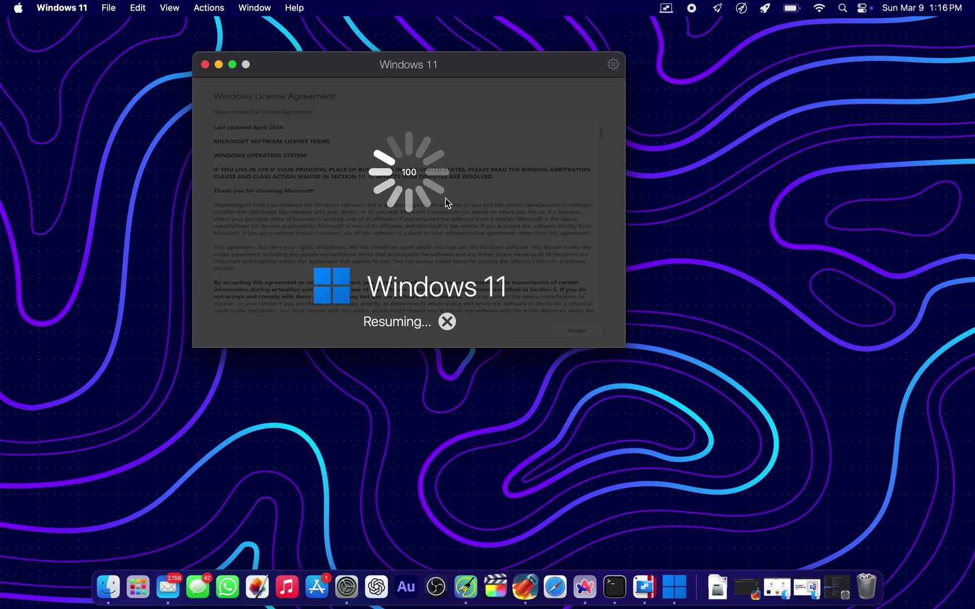
{"action": "left_click", "coordinate": [514, 210]}
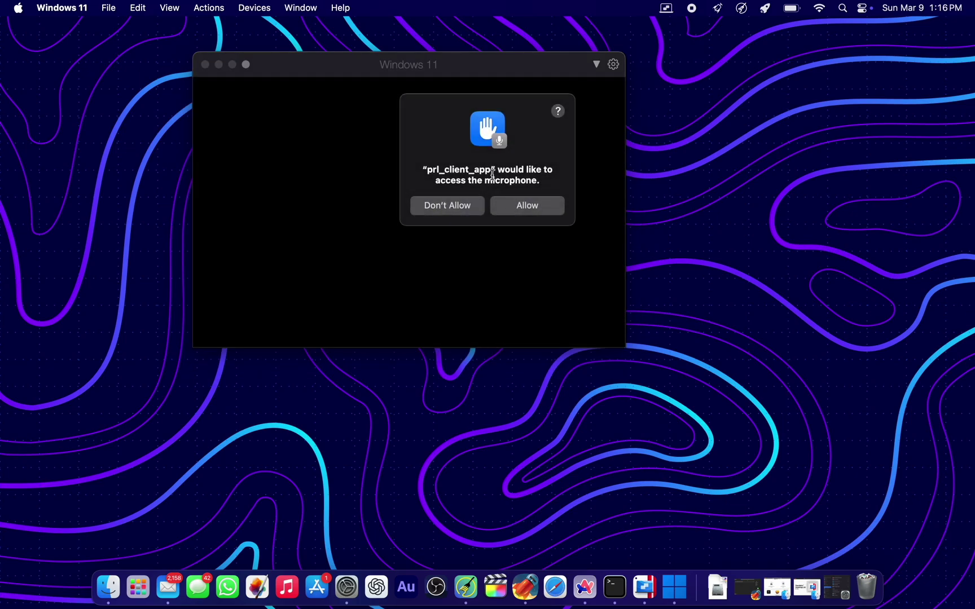
Allow the virtual machine access to the microphone and the Downloads and Documents folders.
{"action": "left_click", "coordinate": [510, 214]}
{"action": "left_click", "coordinate": [505, 216]}
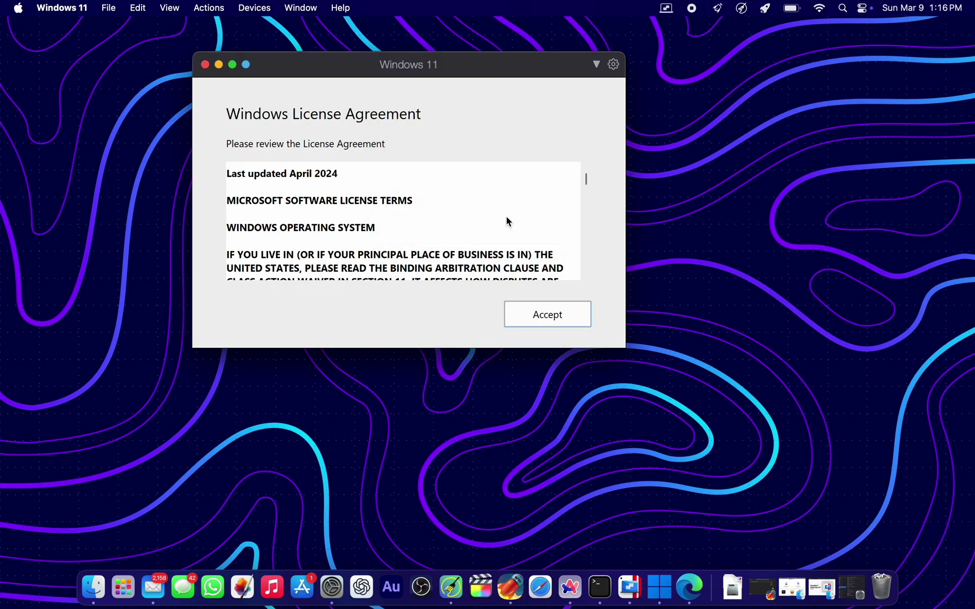
{"action": "left_click", "coordinate": [507, 218]}
Accept the Windows License Agreement and close the Windows 11 Installed Successfully page.
{"action": "left_click", "coordinate": [530, 311]}
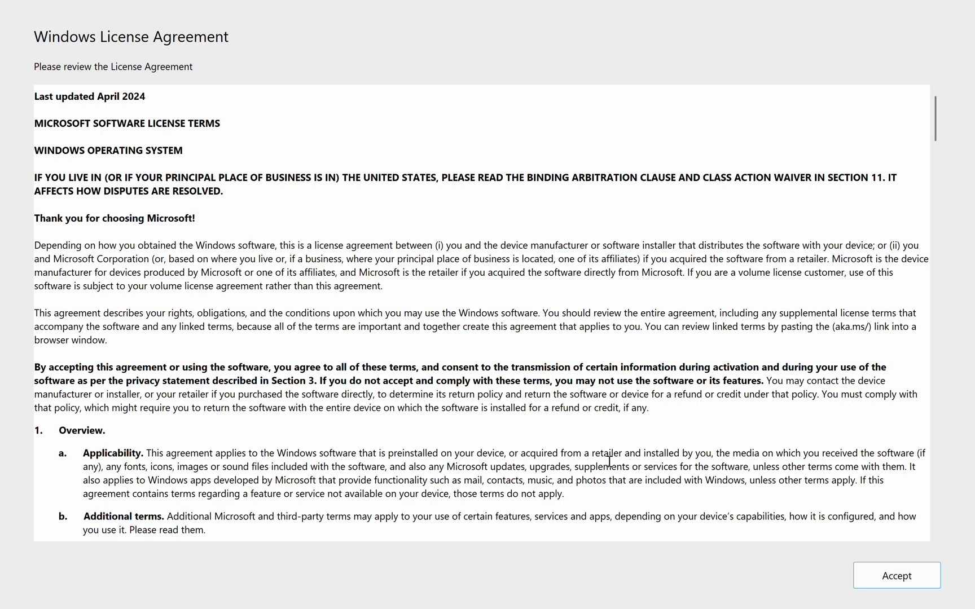
{"action": "left_click", "coordinate": [916, 579]}
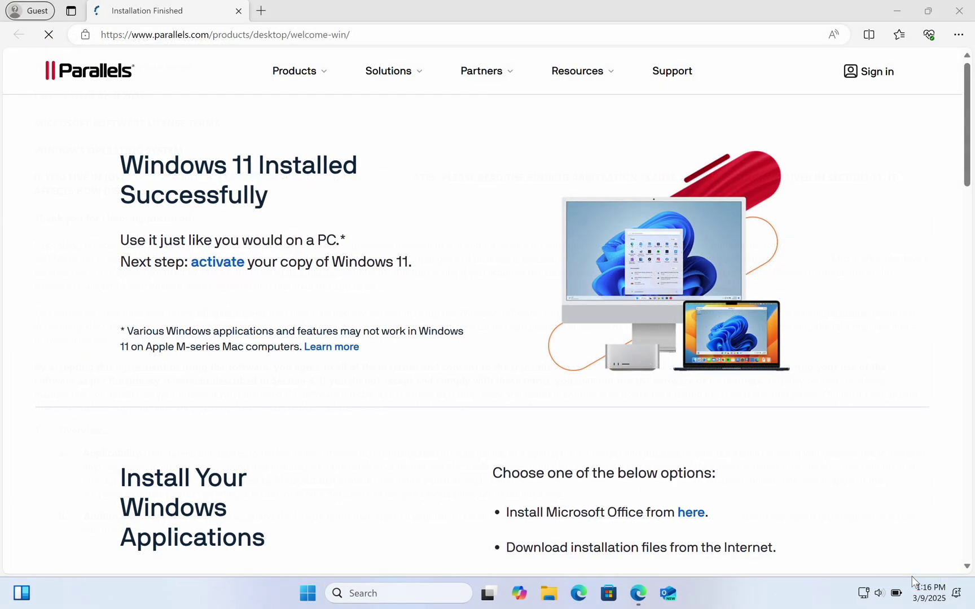
{"action": "left_click", "coordinate": [958, 11]}
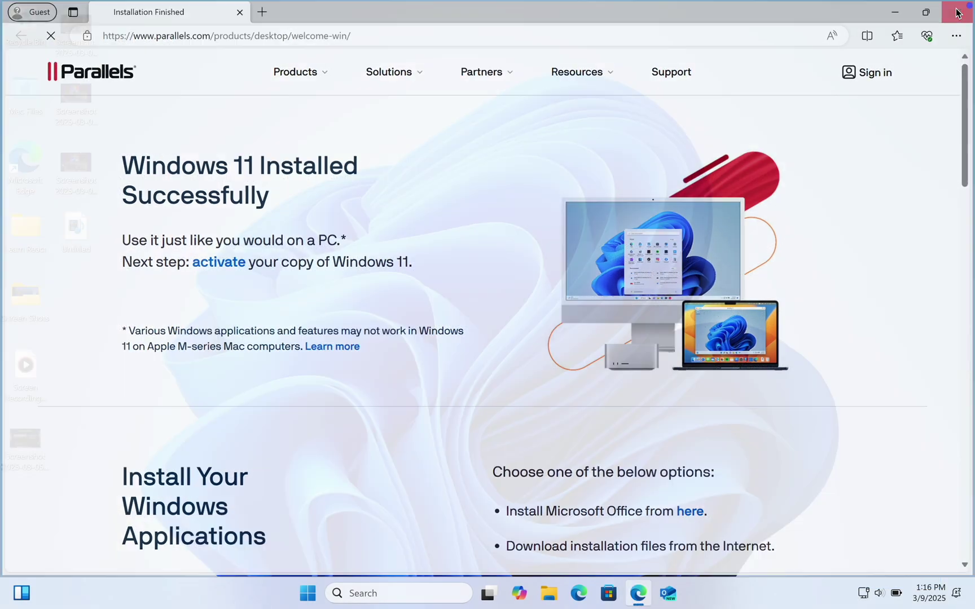